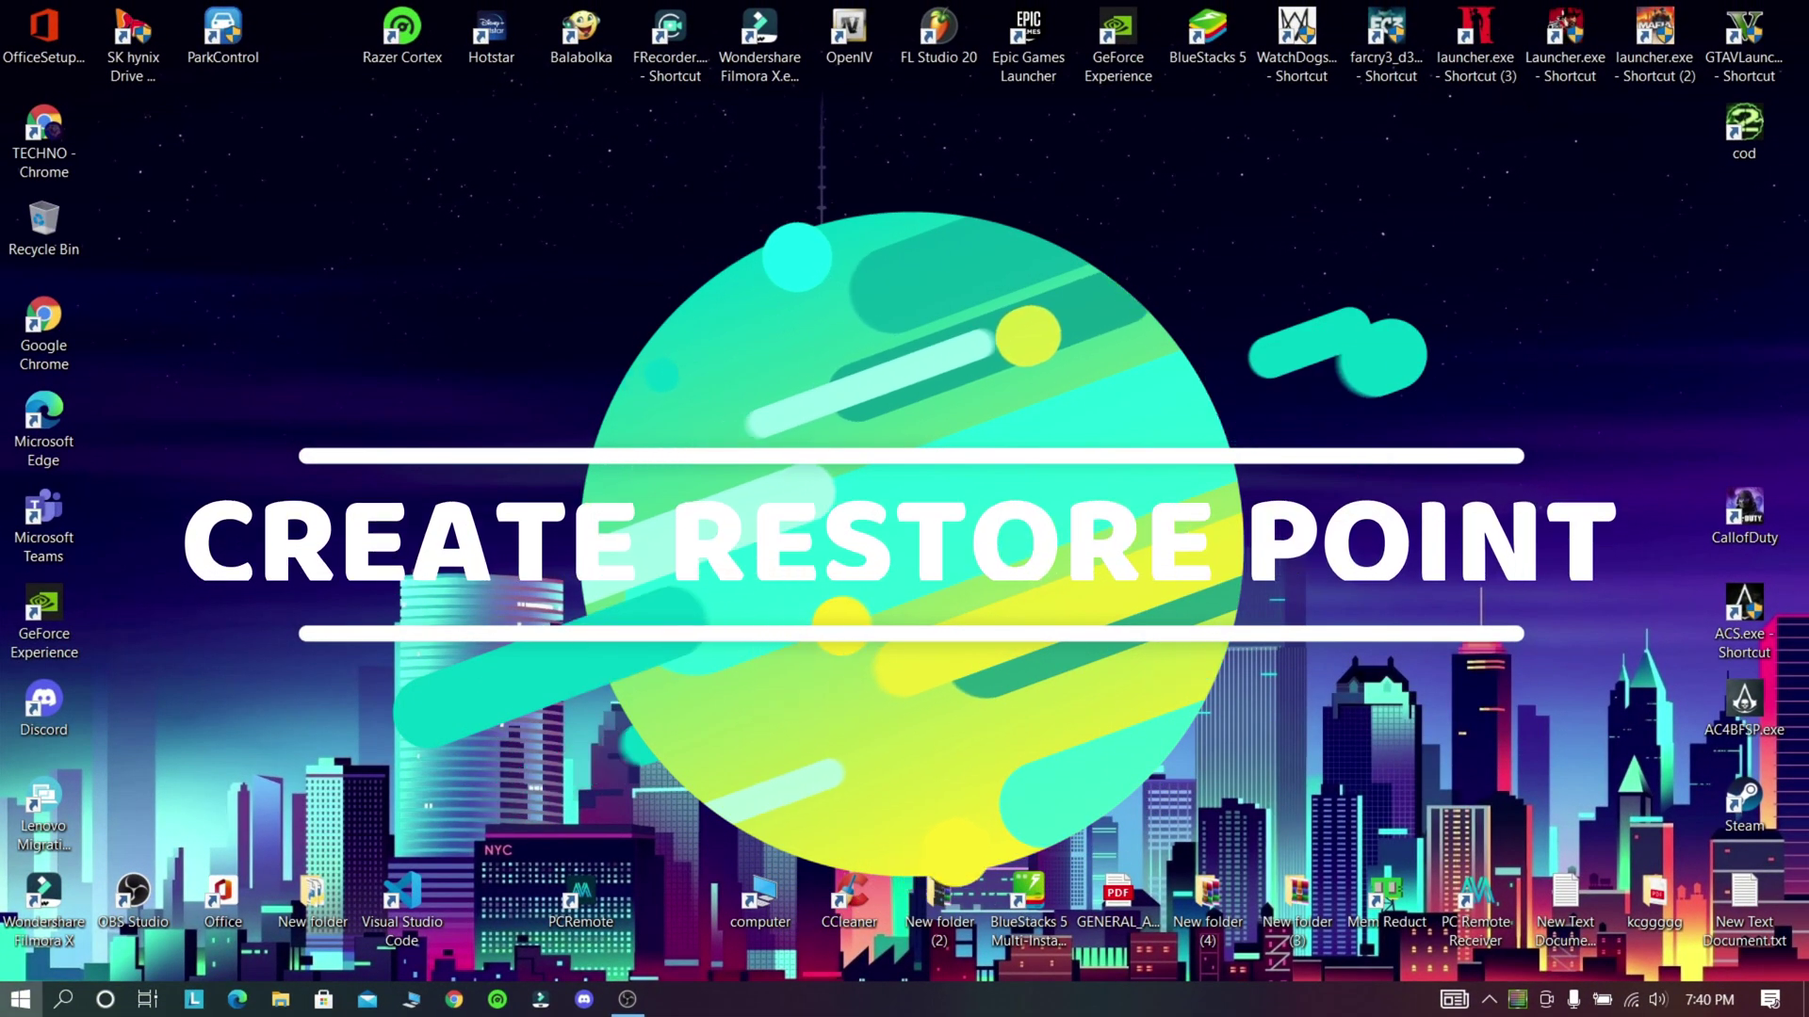
Step: Search 'system restore', open Create a restore point, and centre the System Properties window
key(super)
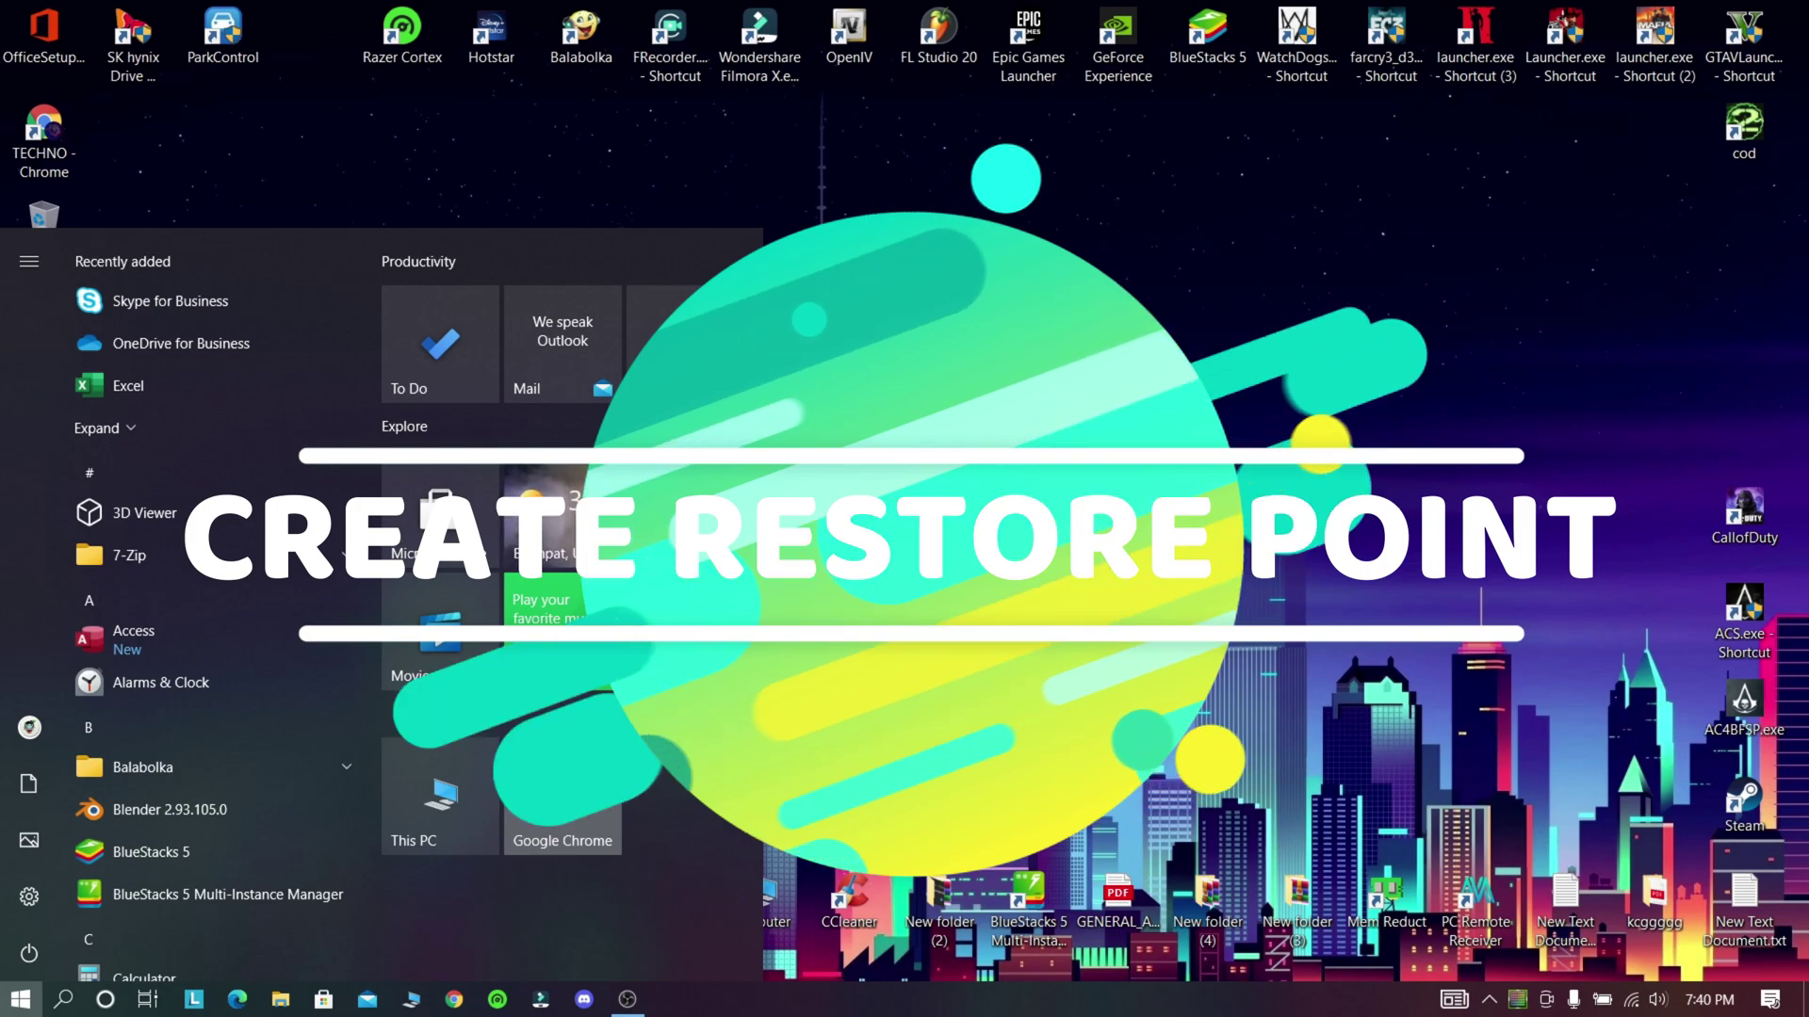
text(system)
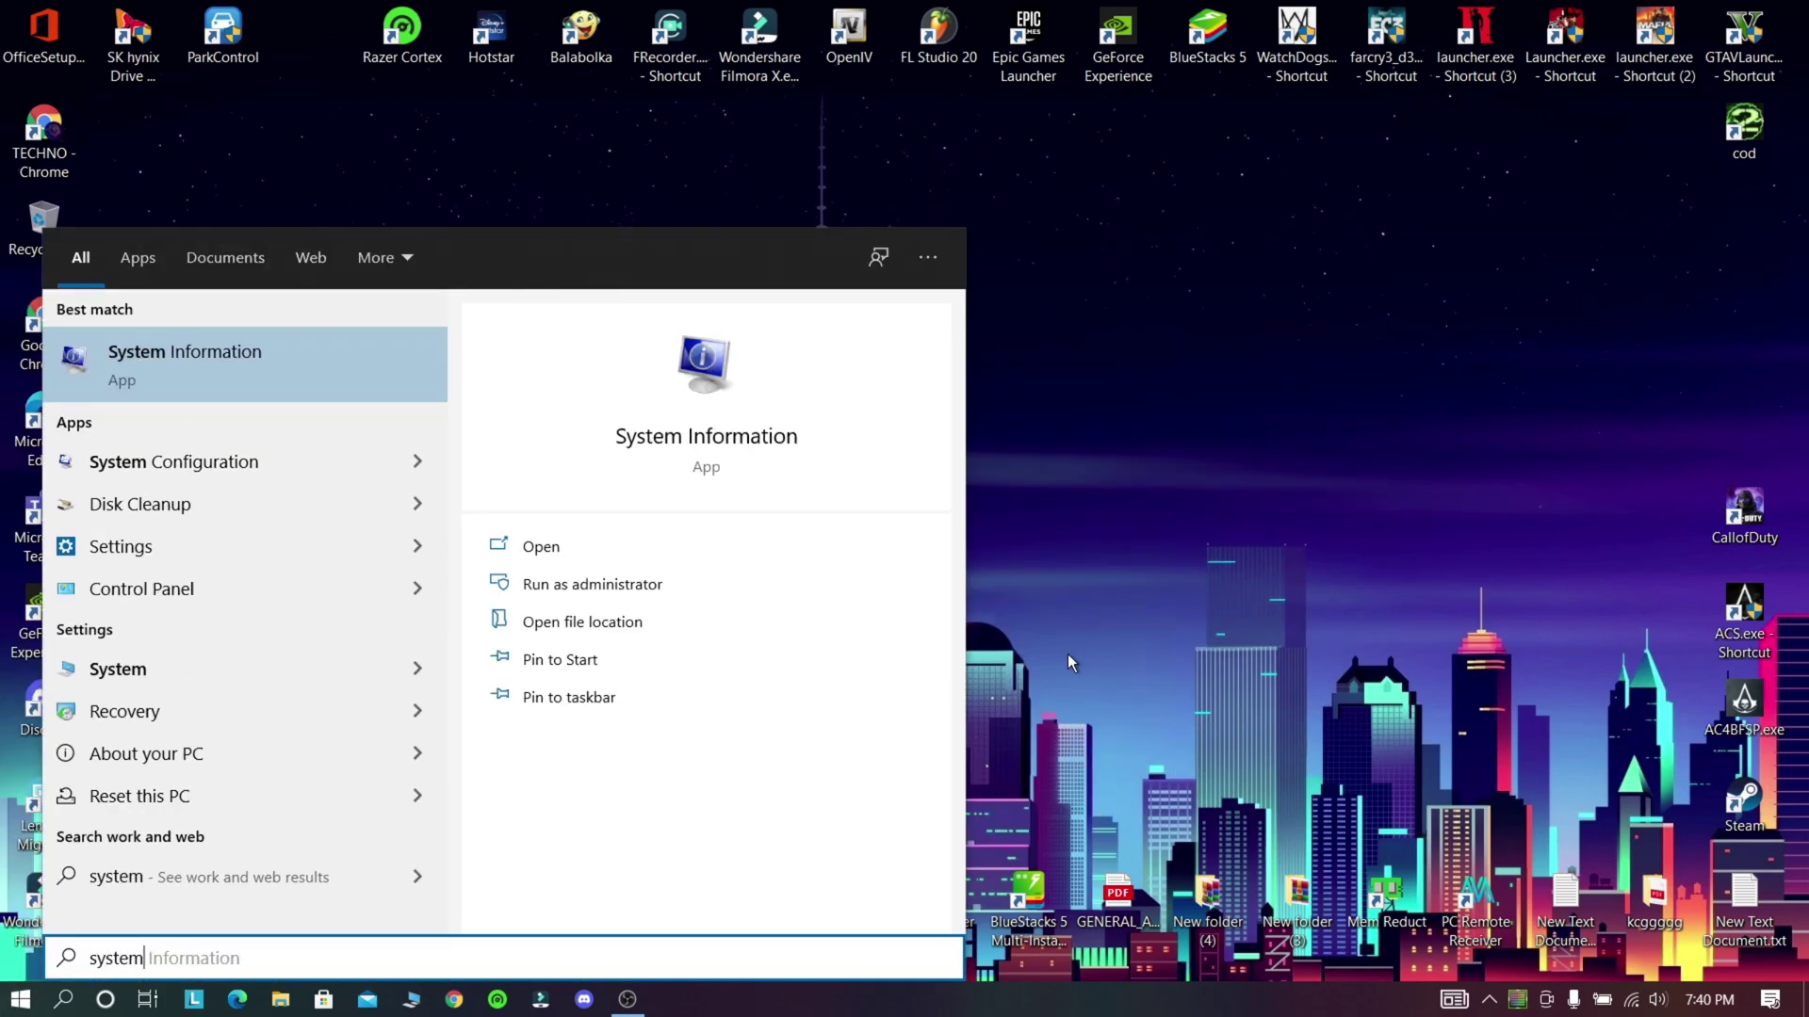
text( restore)
key(Down)
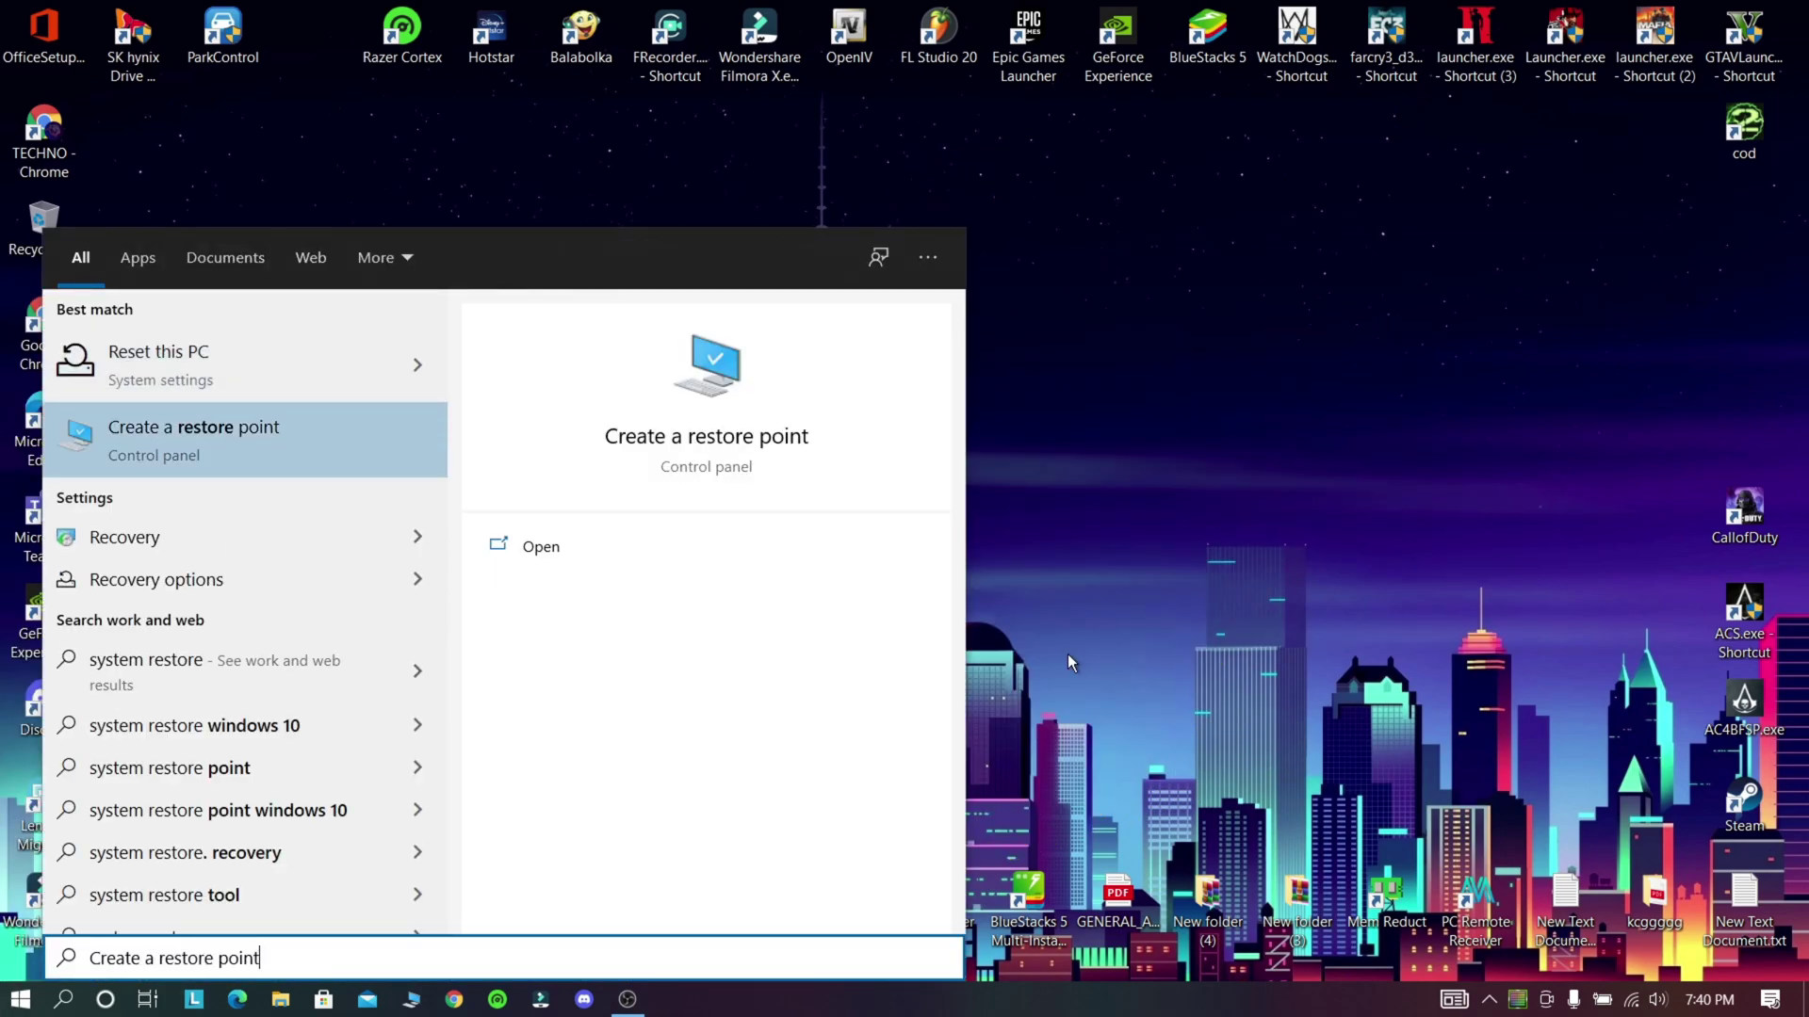
key(Return)
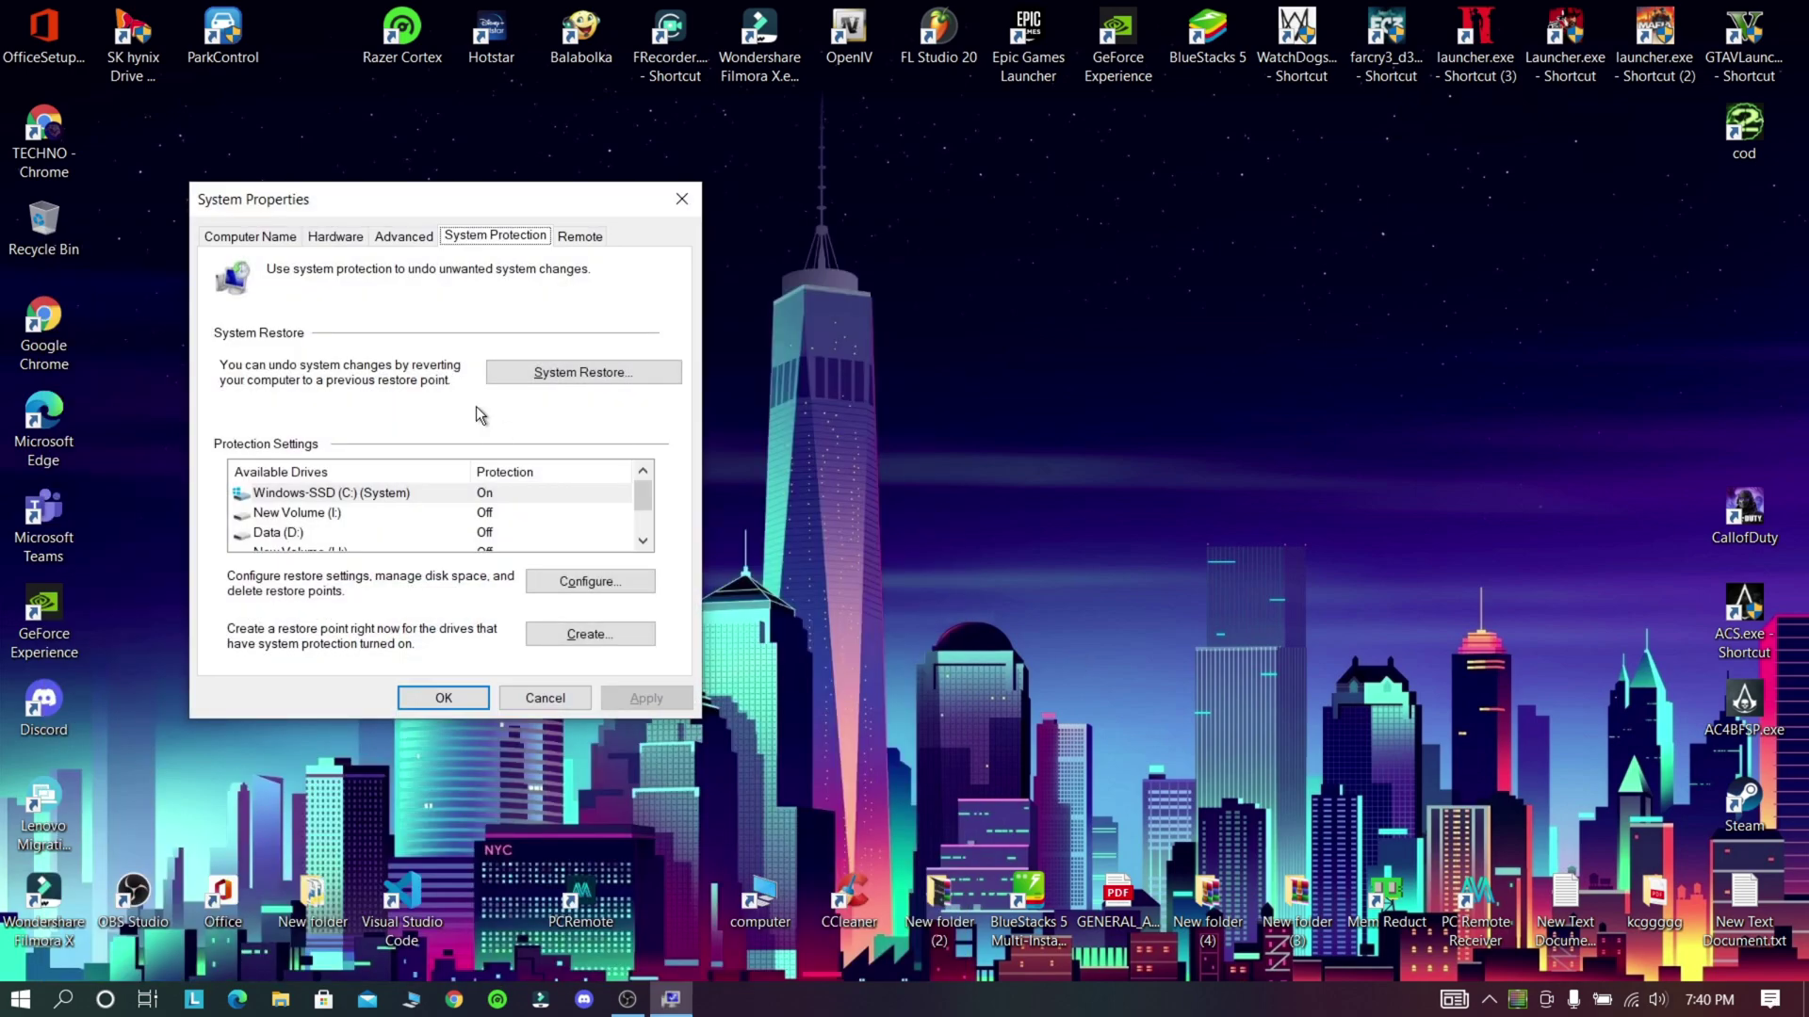
drag(320, 200, 642, 241)
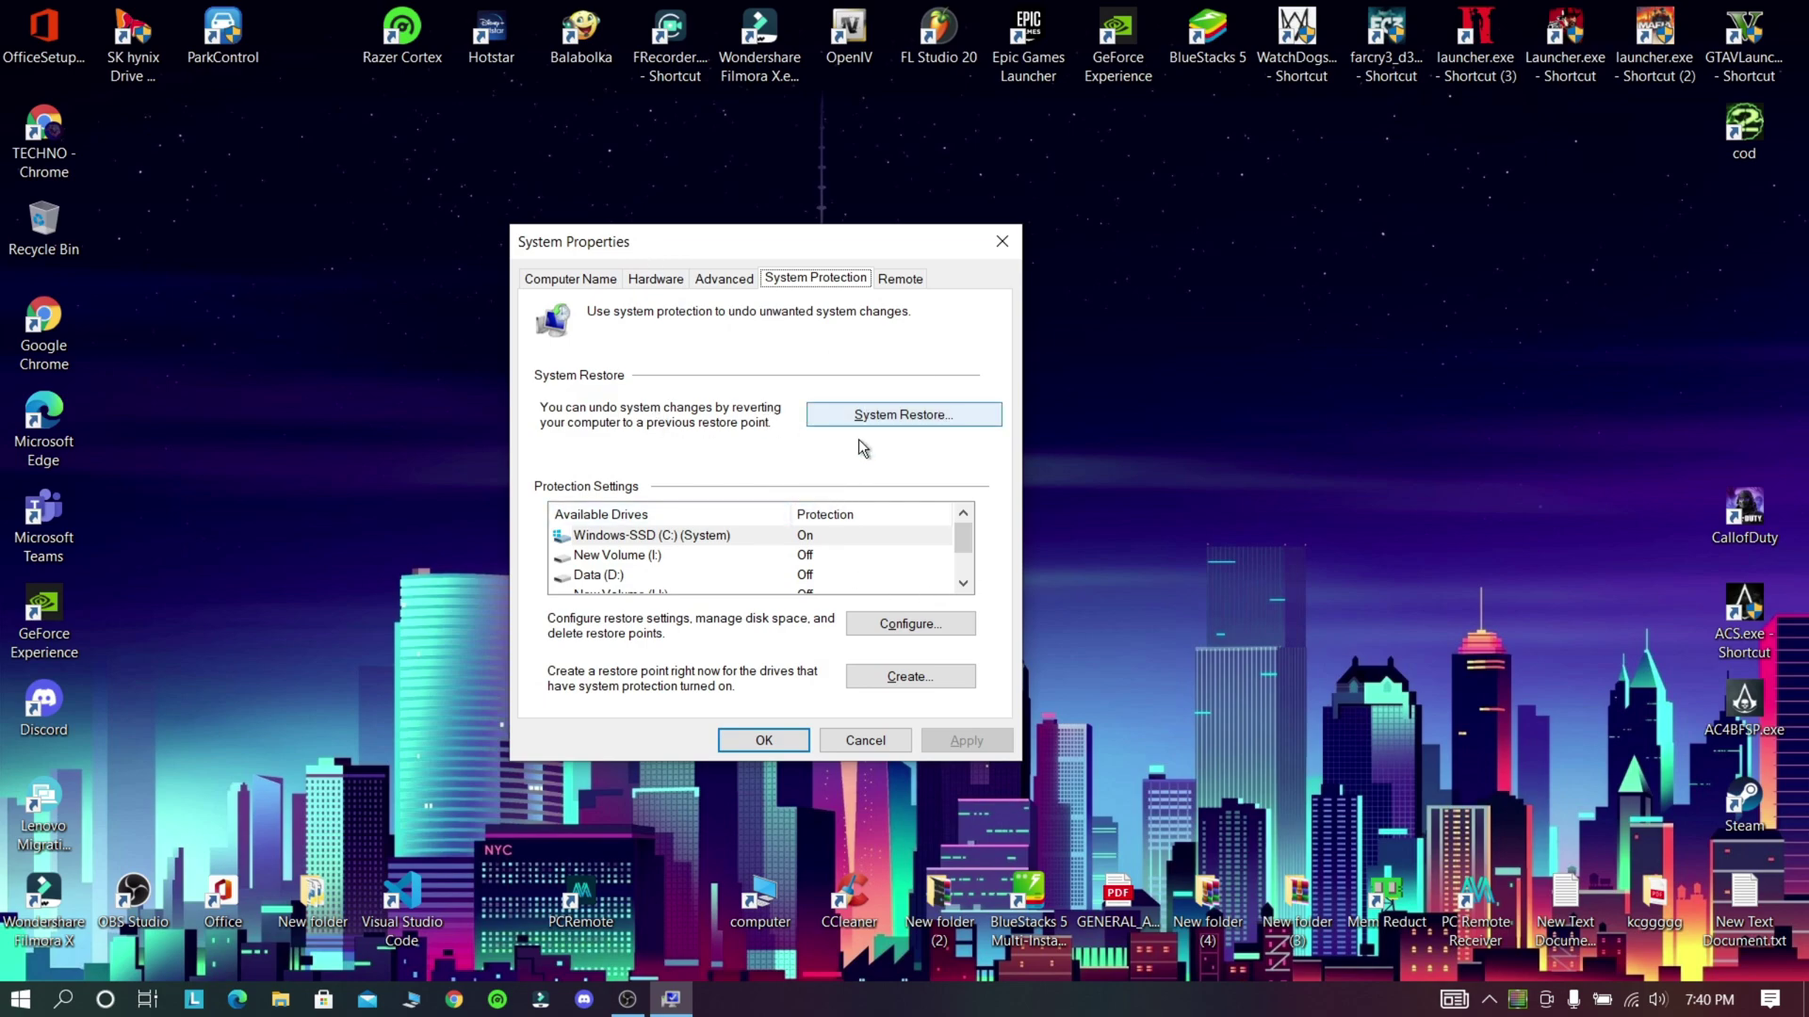
Step: Lower drive C:'s maximum restore point disk usage to 2% and apply it
click(900, 624)
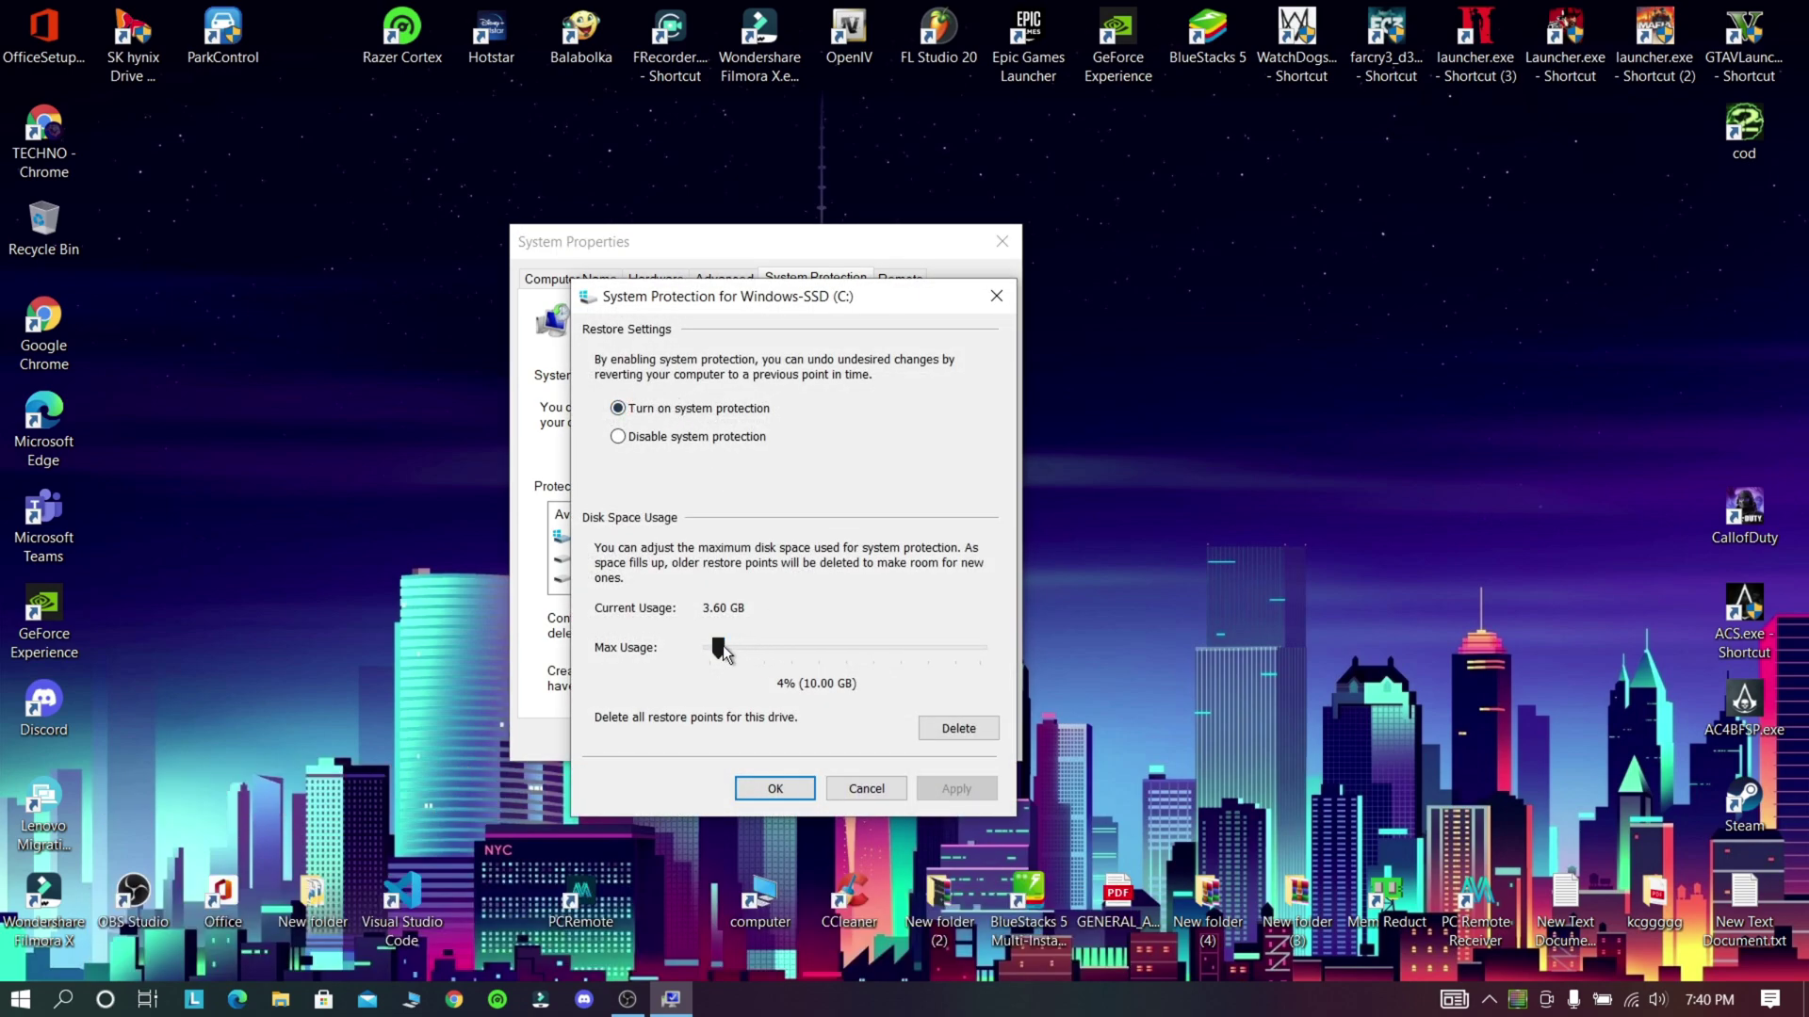
drag(722, 646, 726, 650)
click(954, 788)
click(797, 788)
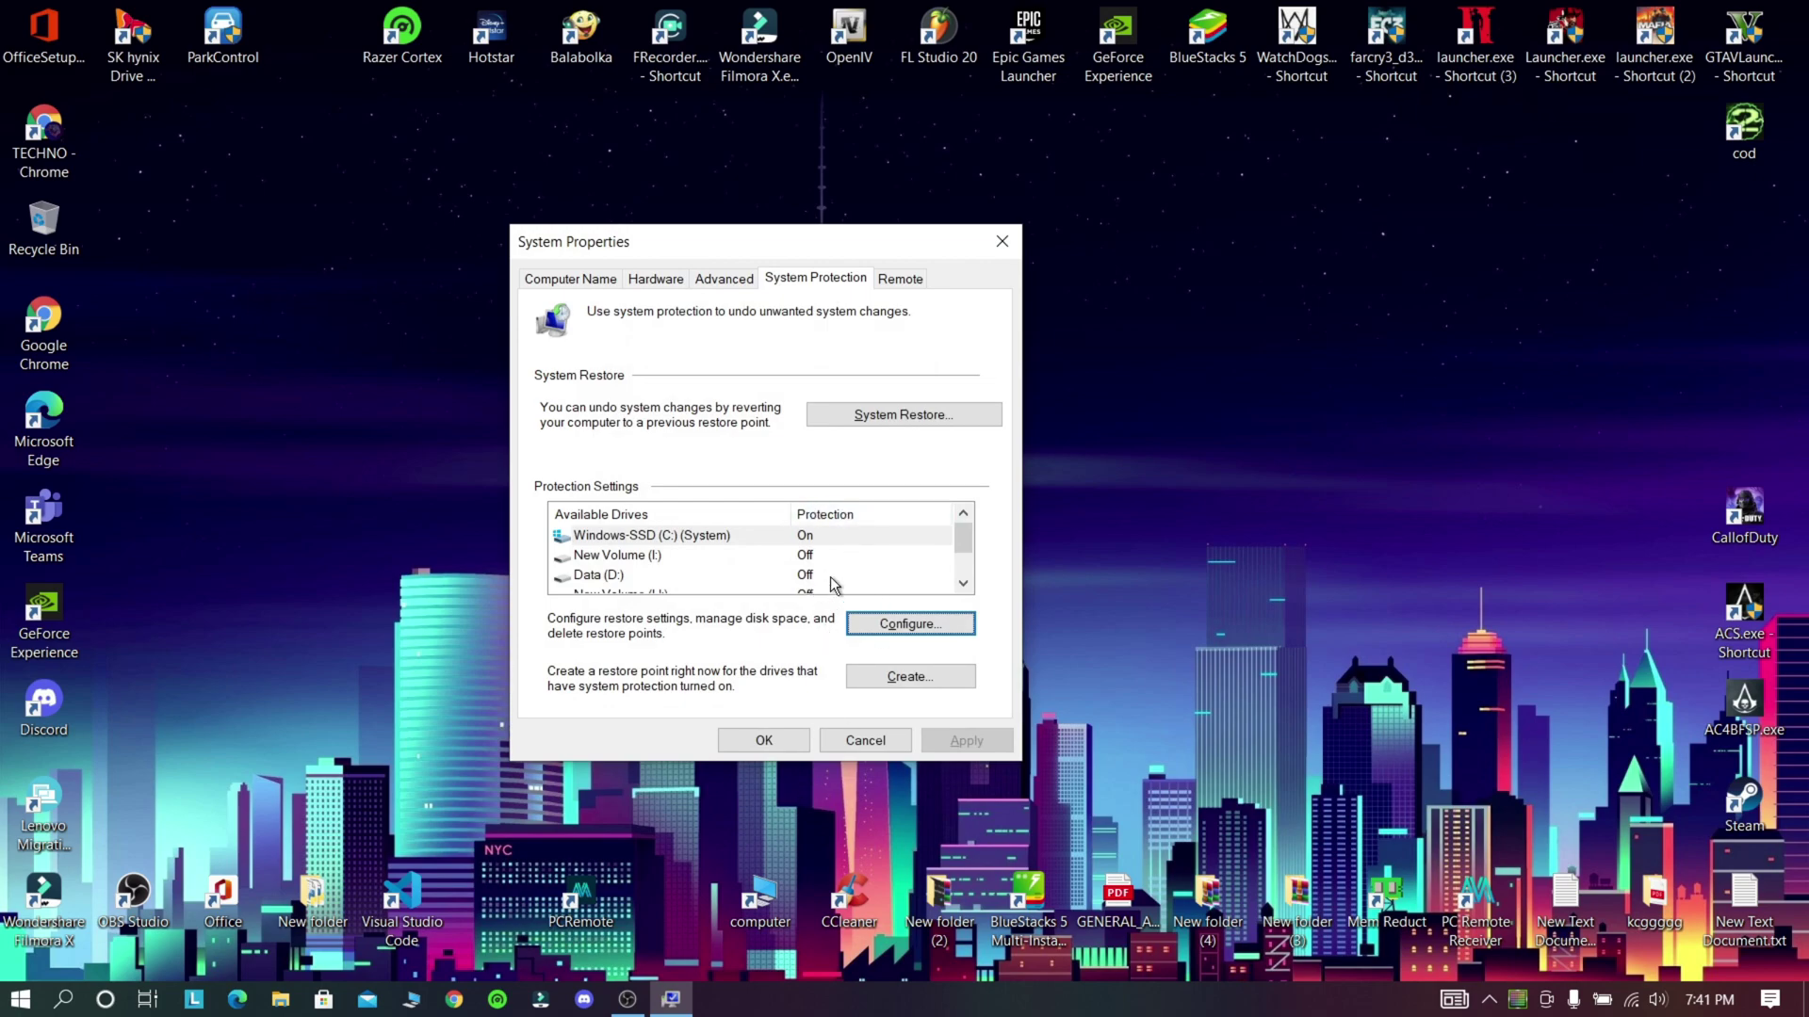
Step: Create a new restore point described as 'backup settings b4 this...'
scroll(831, 579, down, 1)
scroll(812, 573, up, 1)
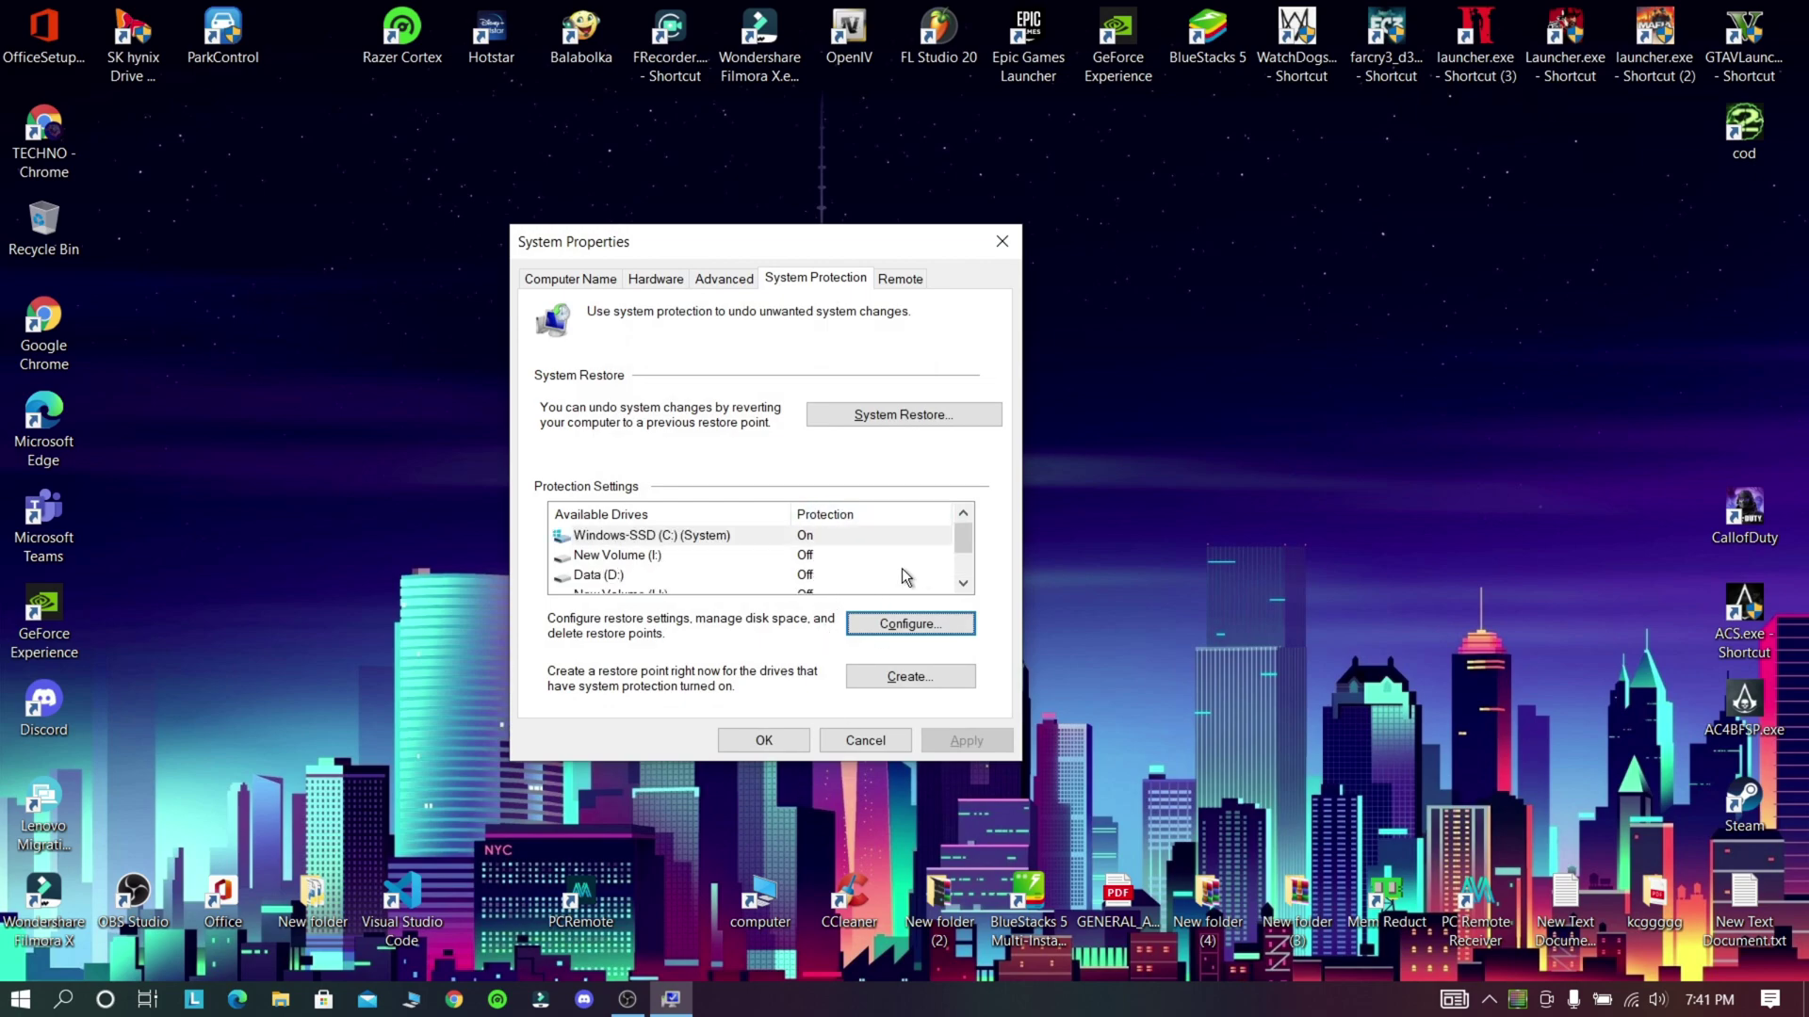
click(897, 678)
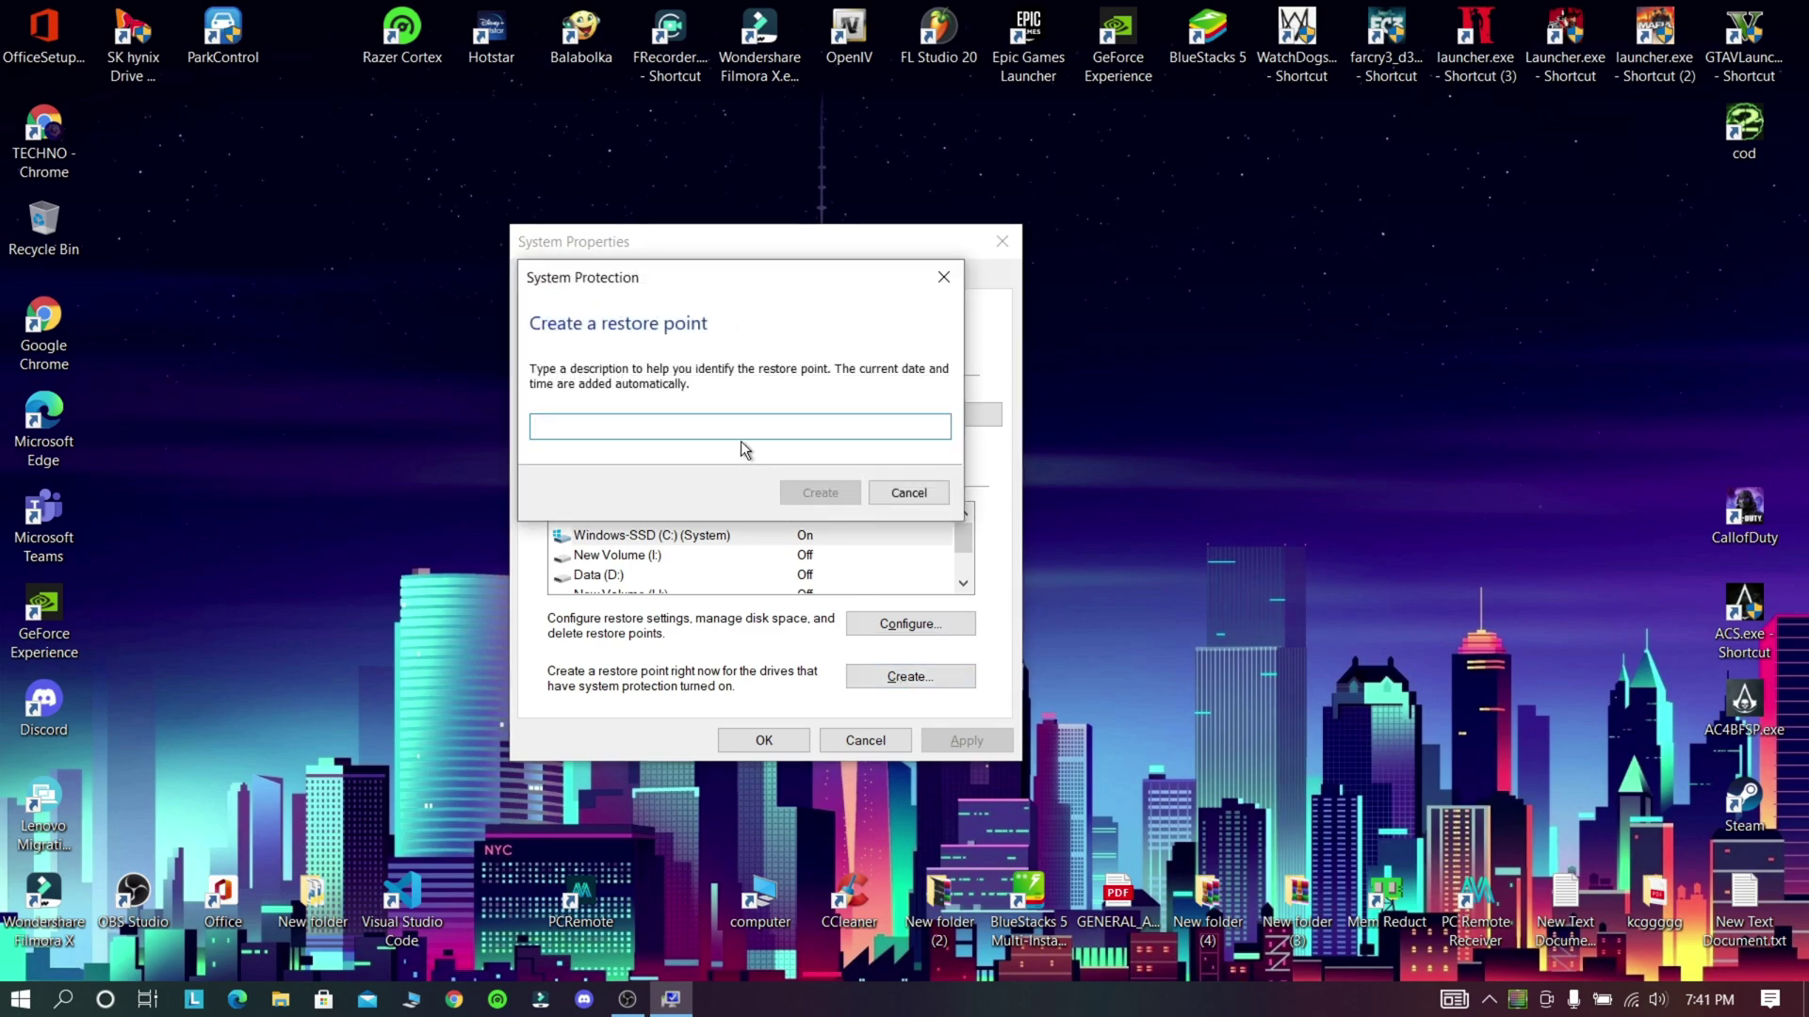
text(backup settings b4 this v)
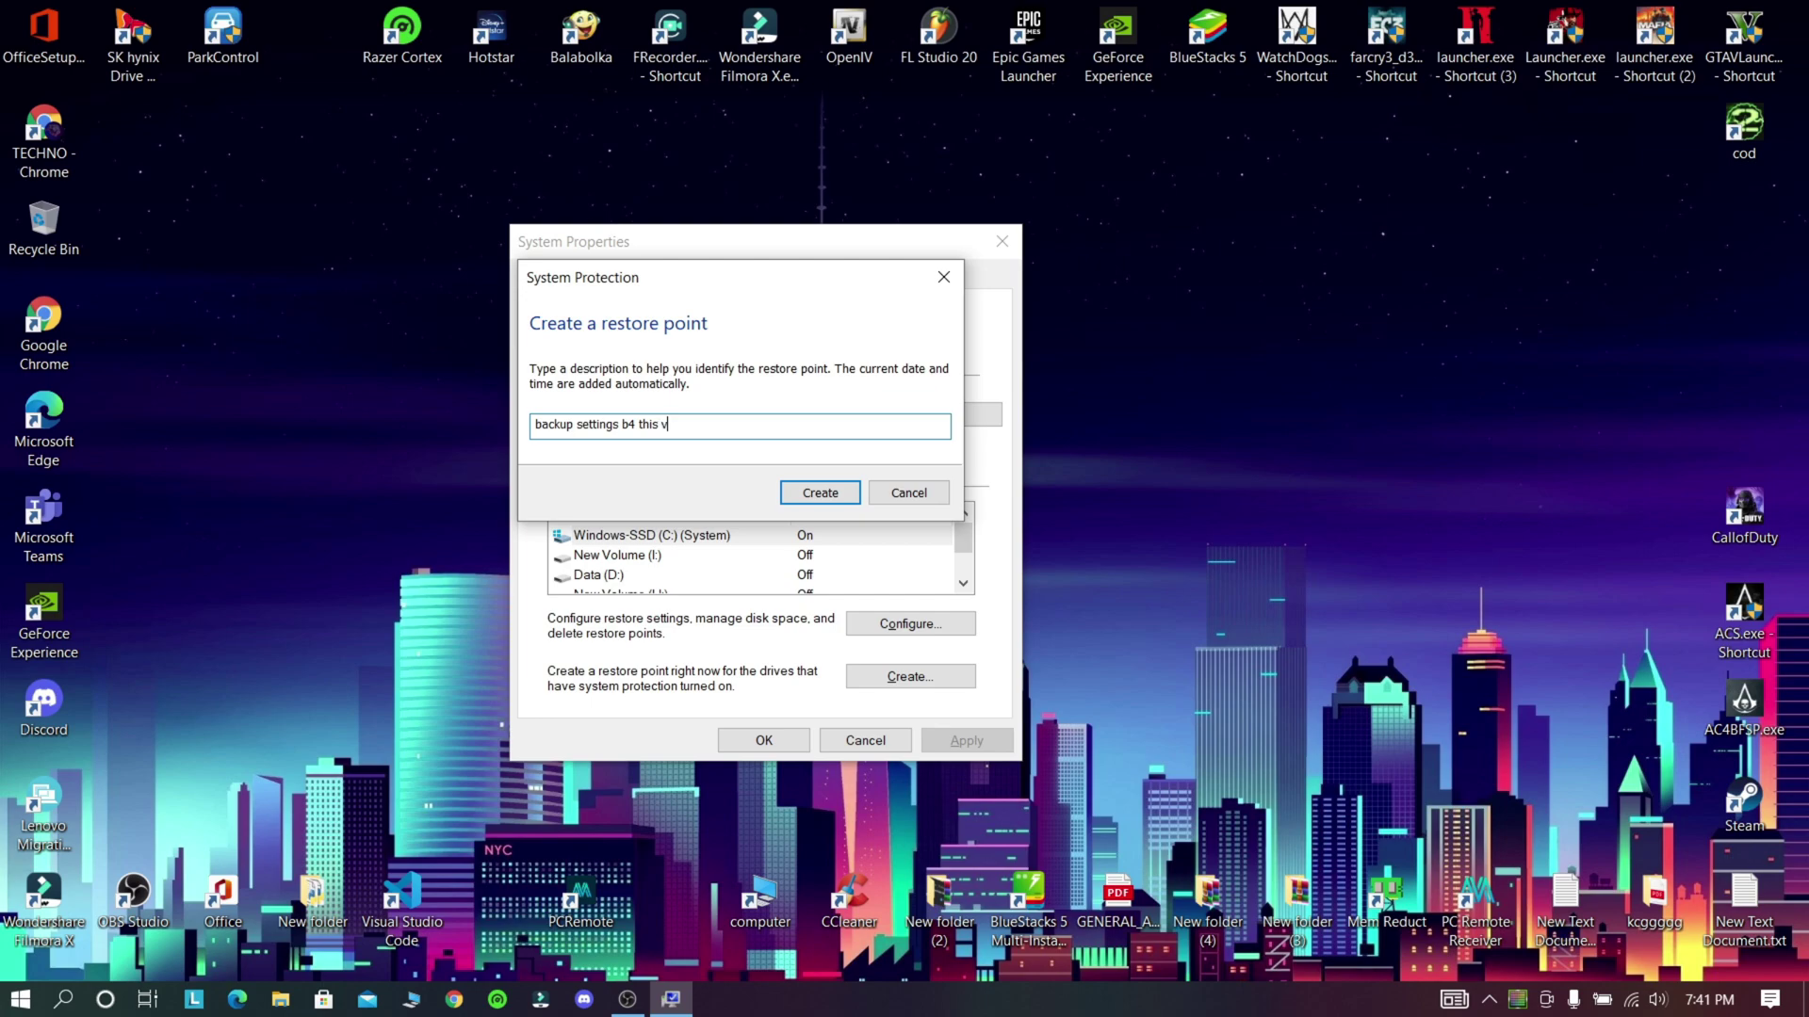
click(822, 493)
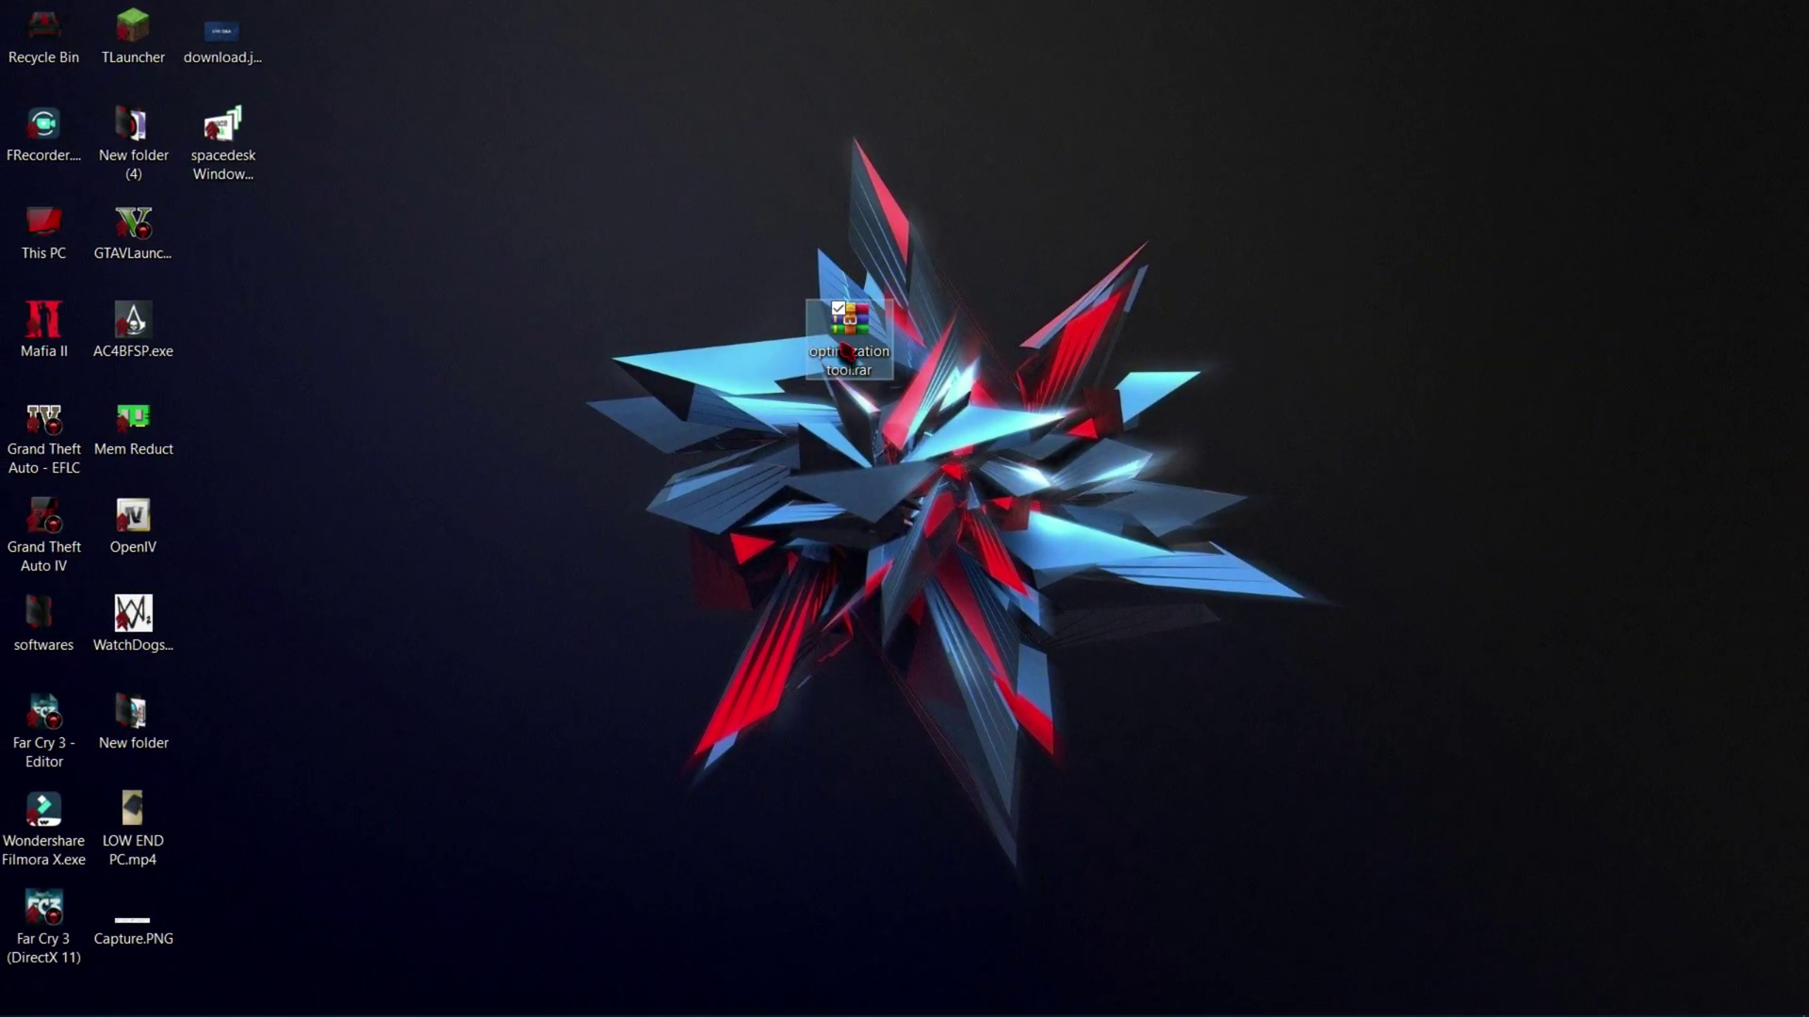
Step: Extract optimization tool.rar into an optimization tool folder and centre its window
right_click(841, 345)
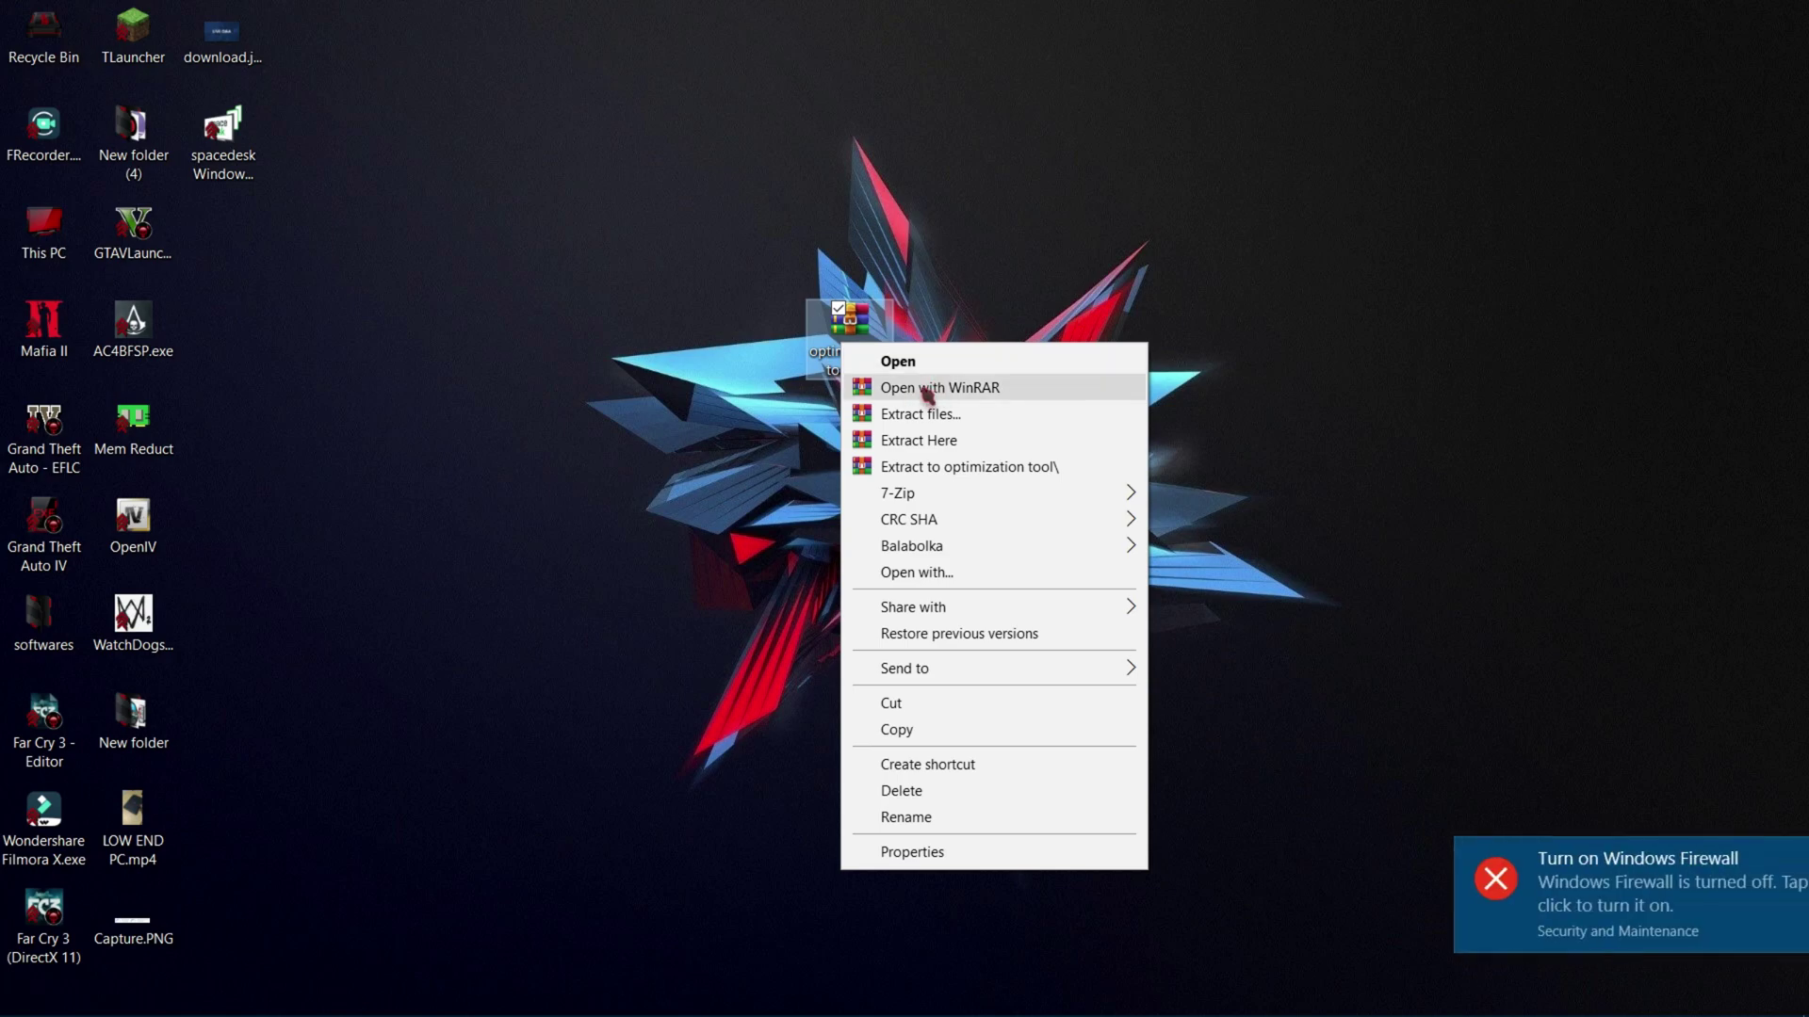
click(942, 467)
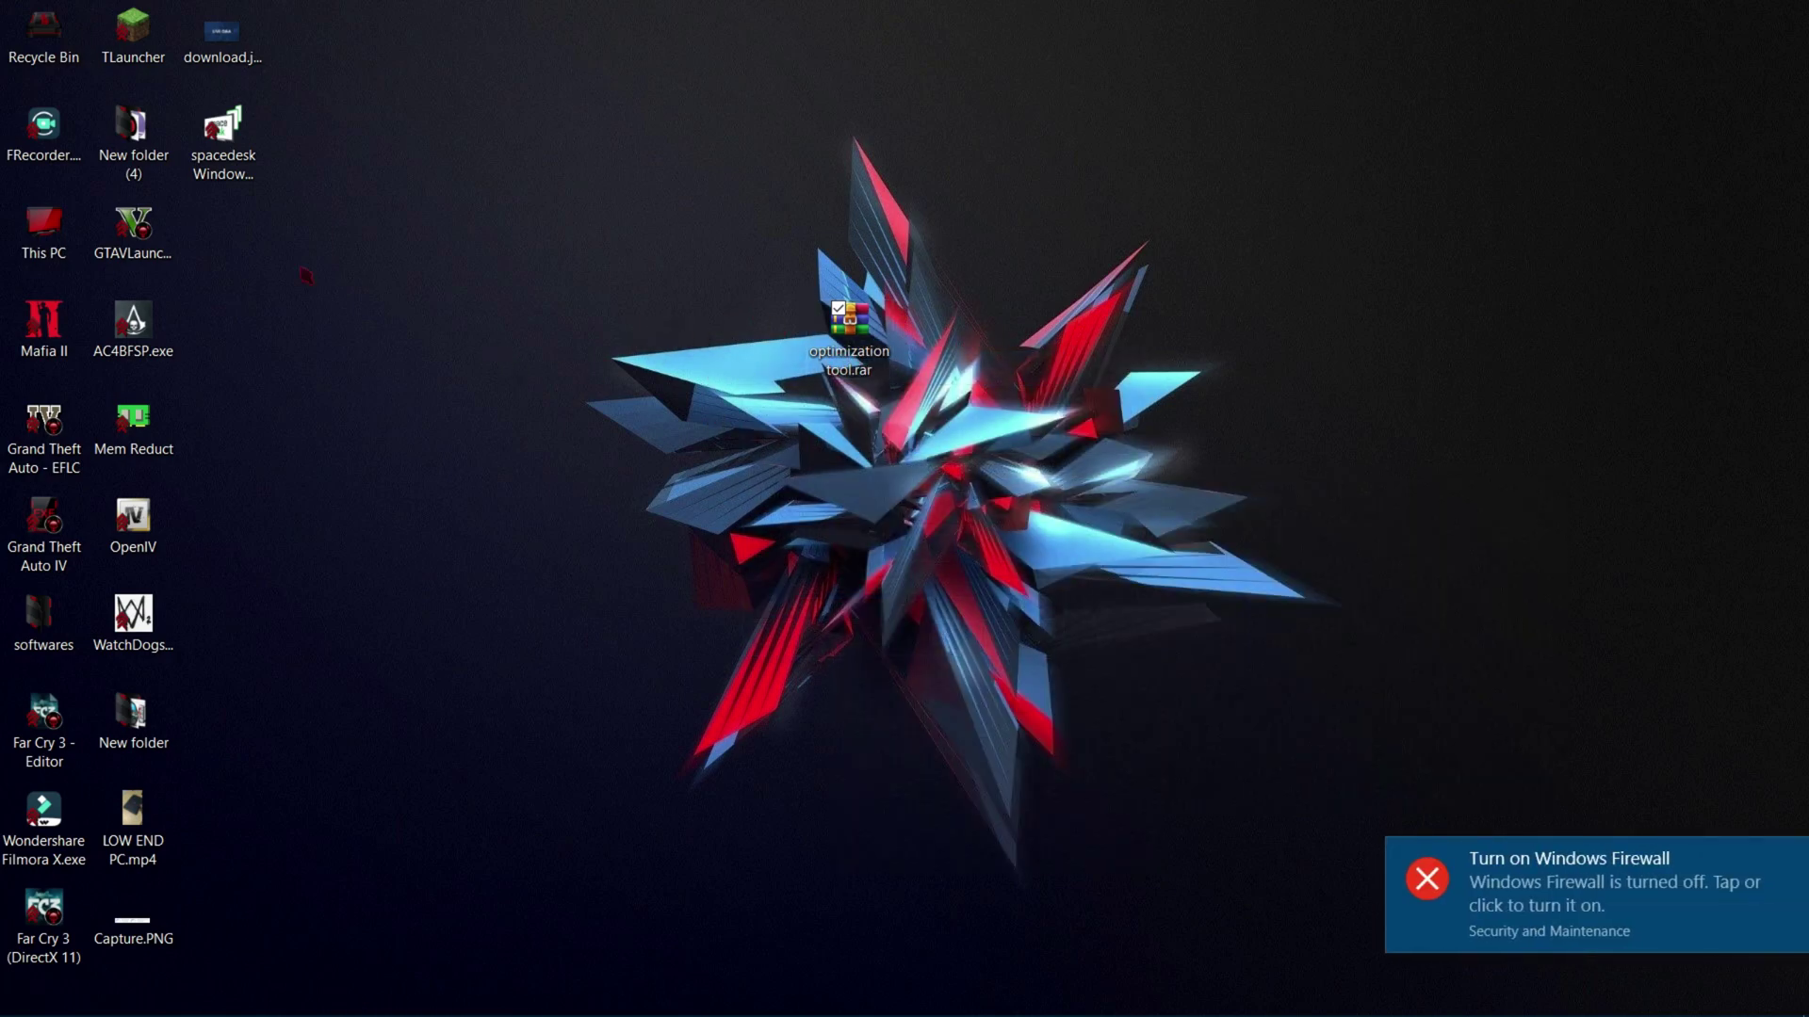
drag(226, 236, 771, 261)
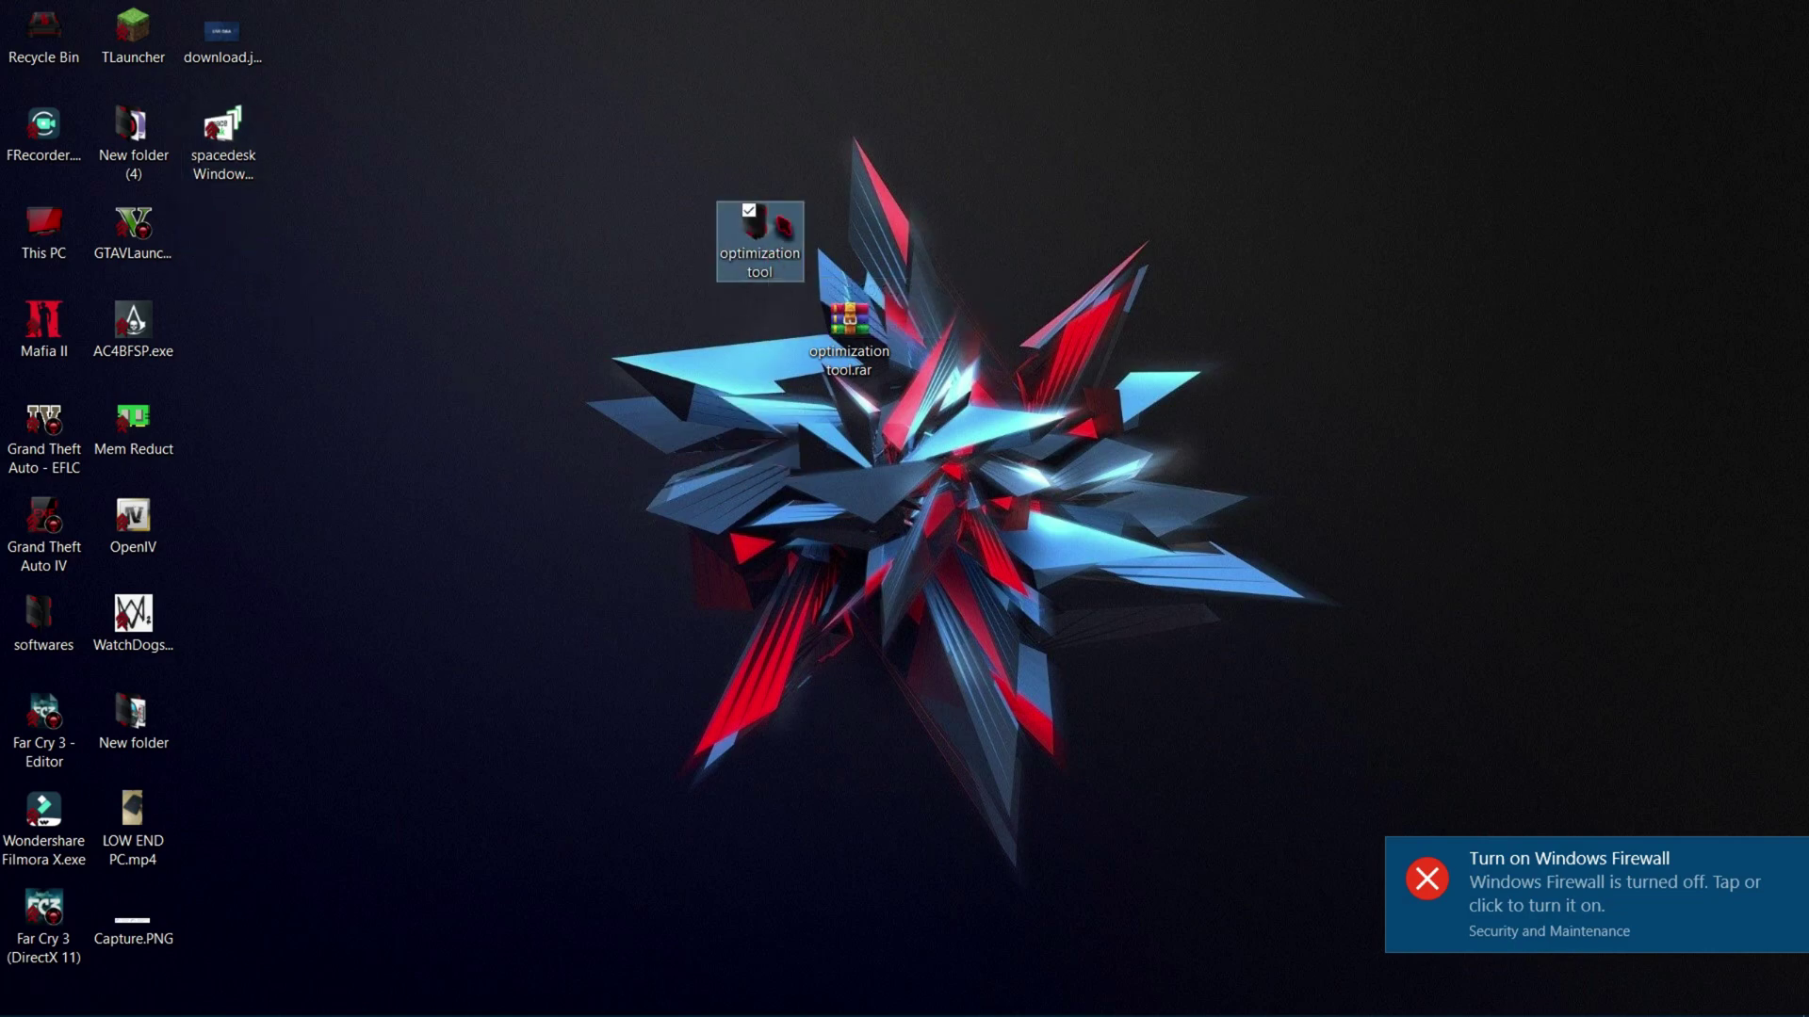
Step: Open the nested optimization tool folder and launch WinSlap.exe
double_click(765, 247)
double_click(721, 189)
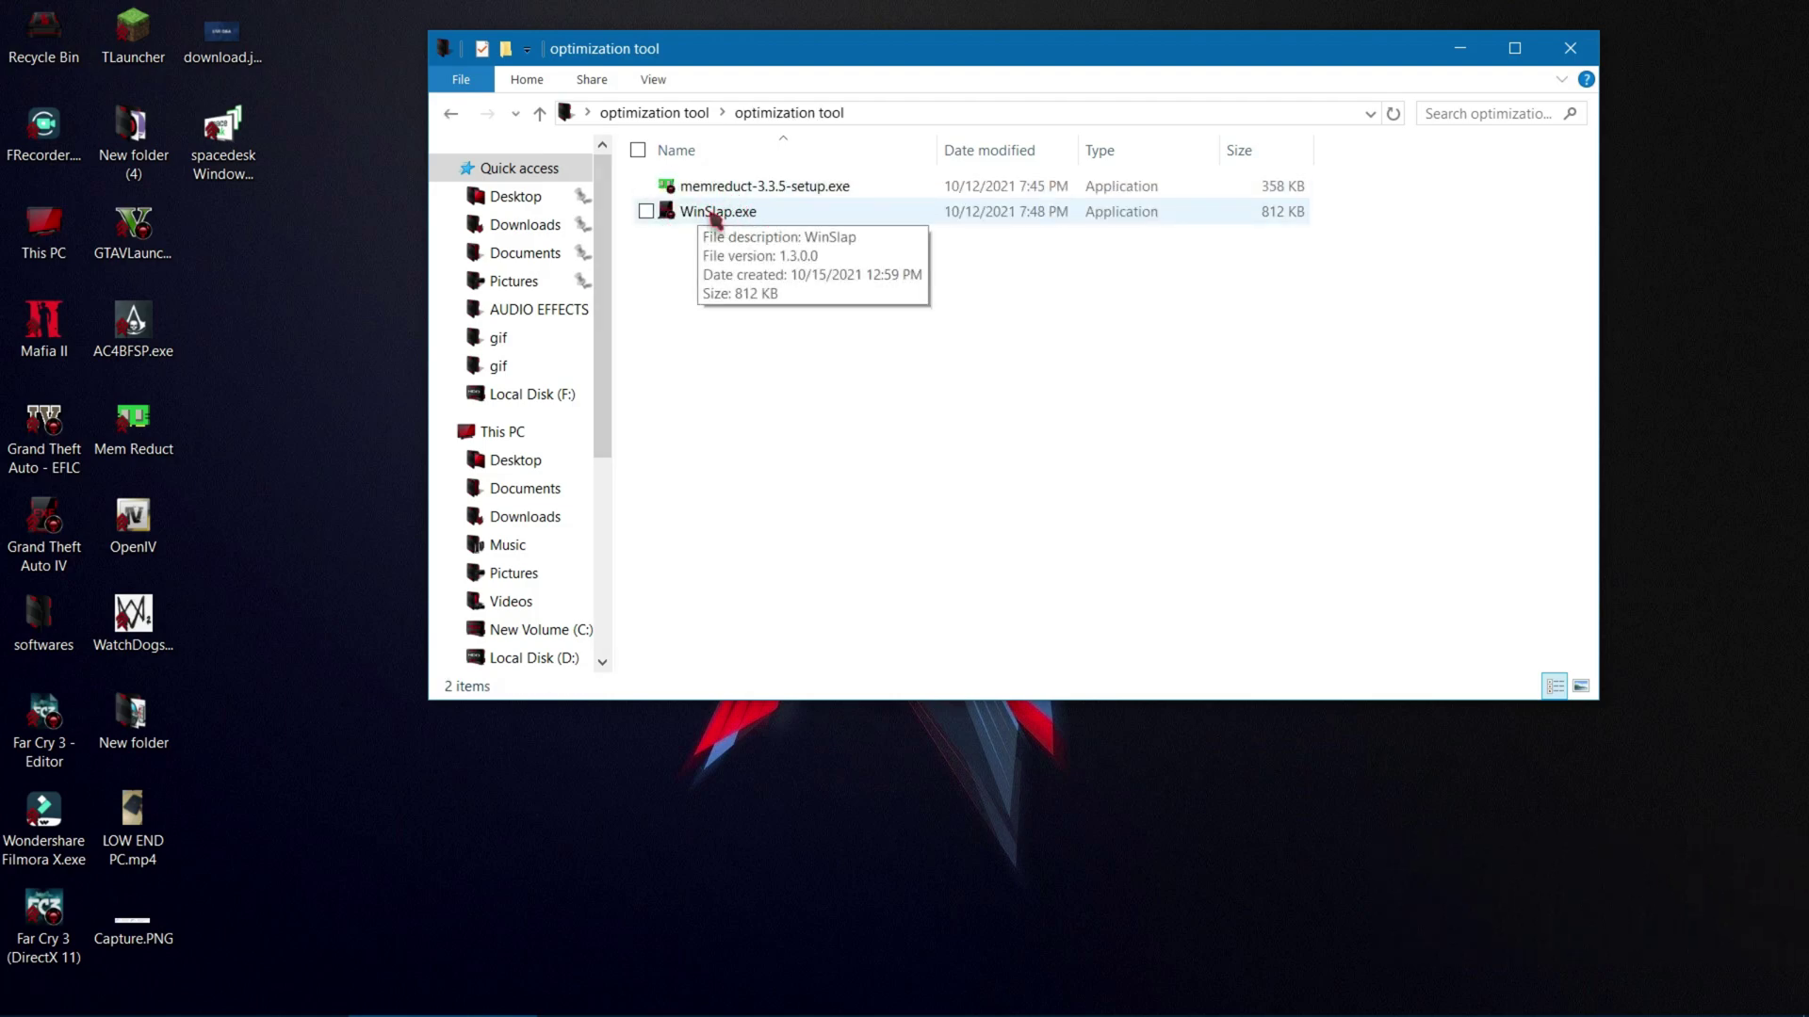
click(712, 213)
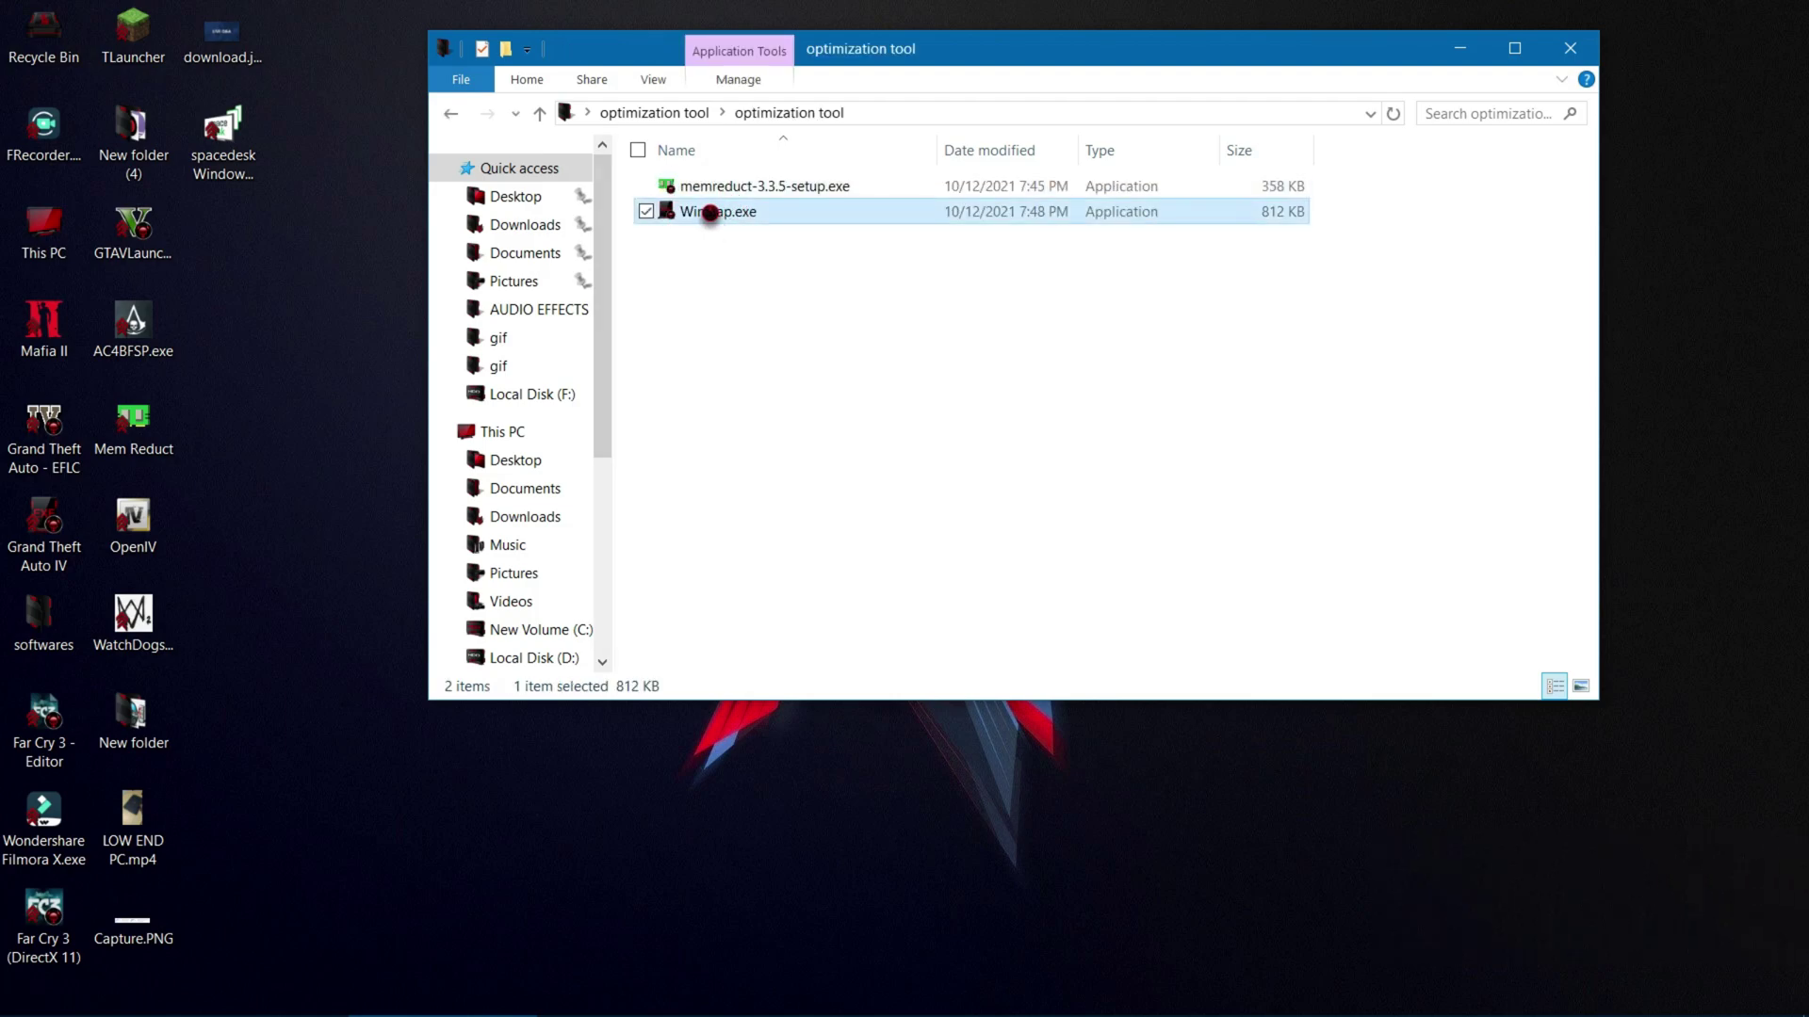
double_click(711, 212)
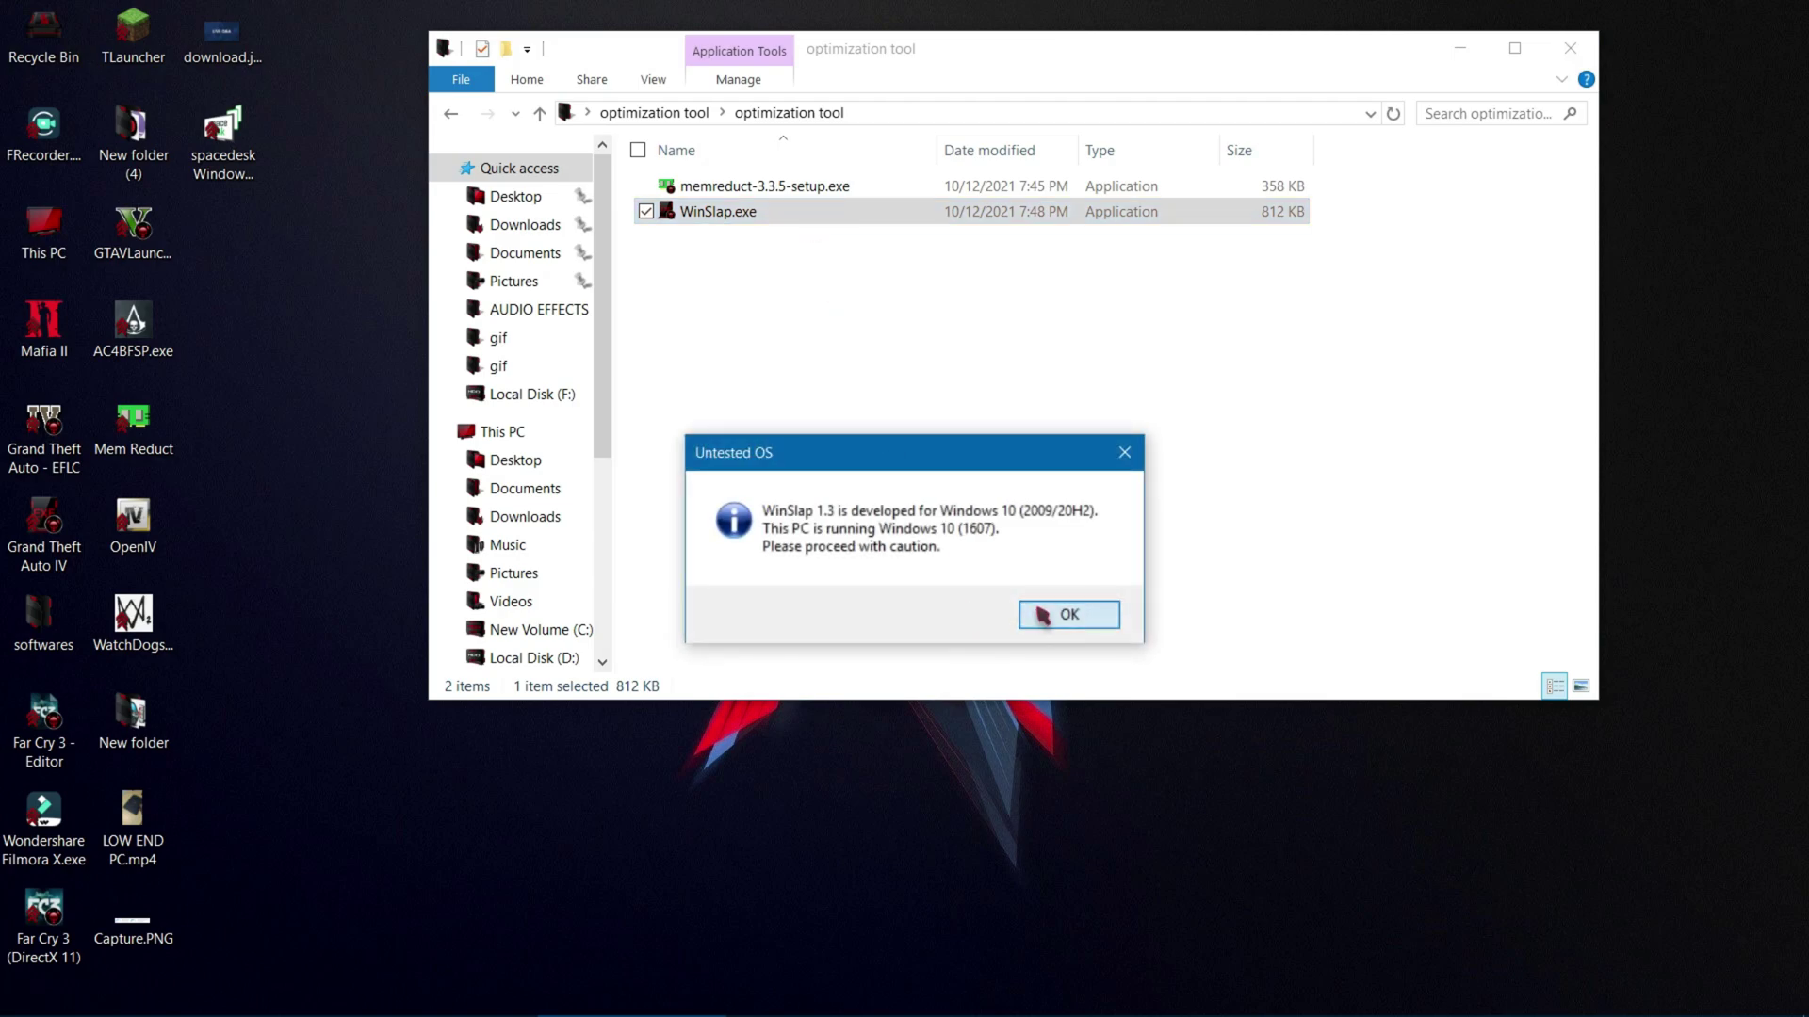
Step: Dismiss the OS warning; tick Shared Experiences, Cortana, Game DVR, Sharing Wizard, OneDrive, auto-install Apps, Feedback tweaks
click(1043, 616)
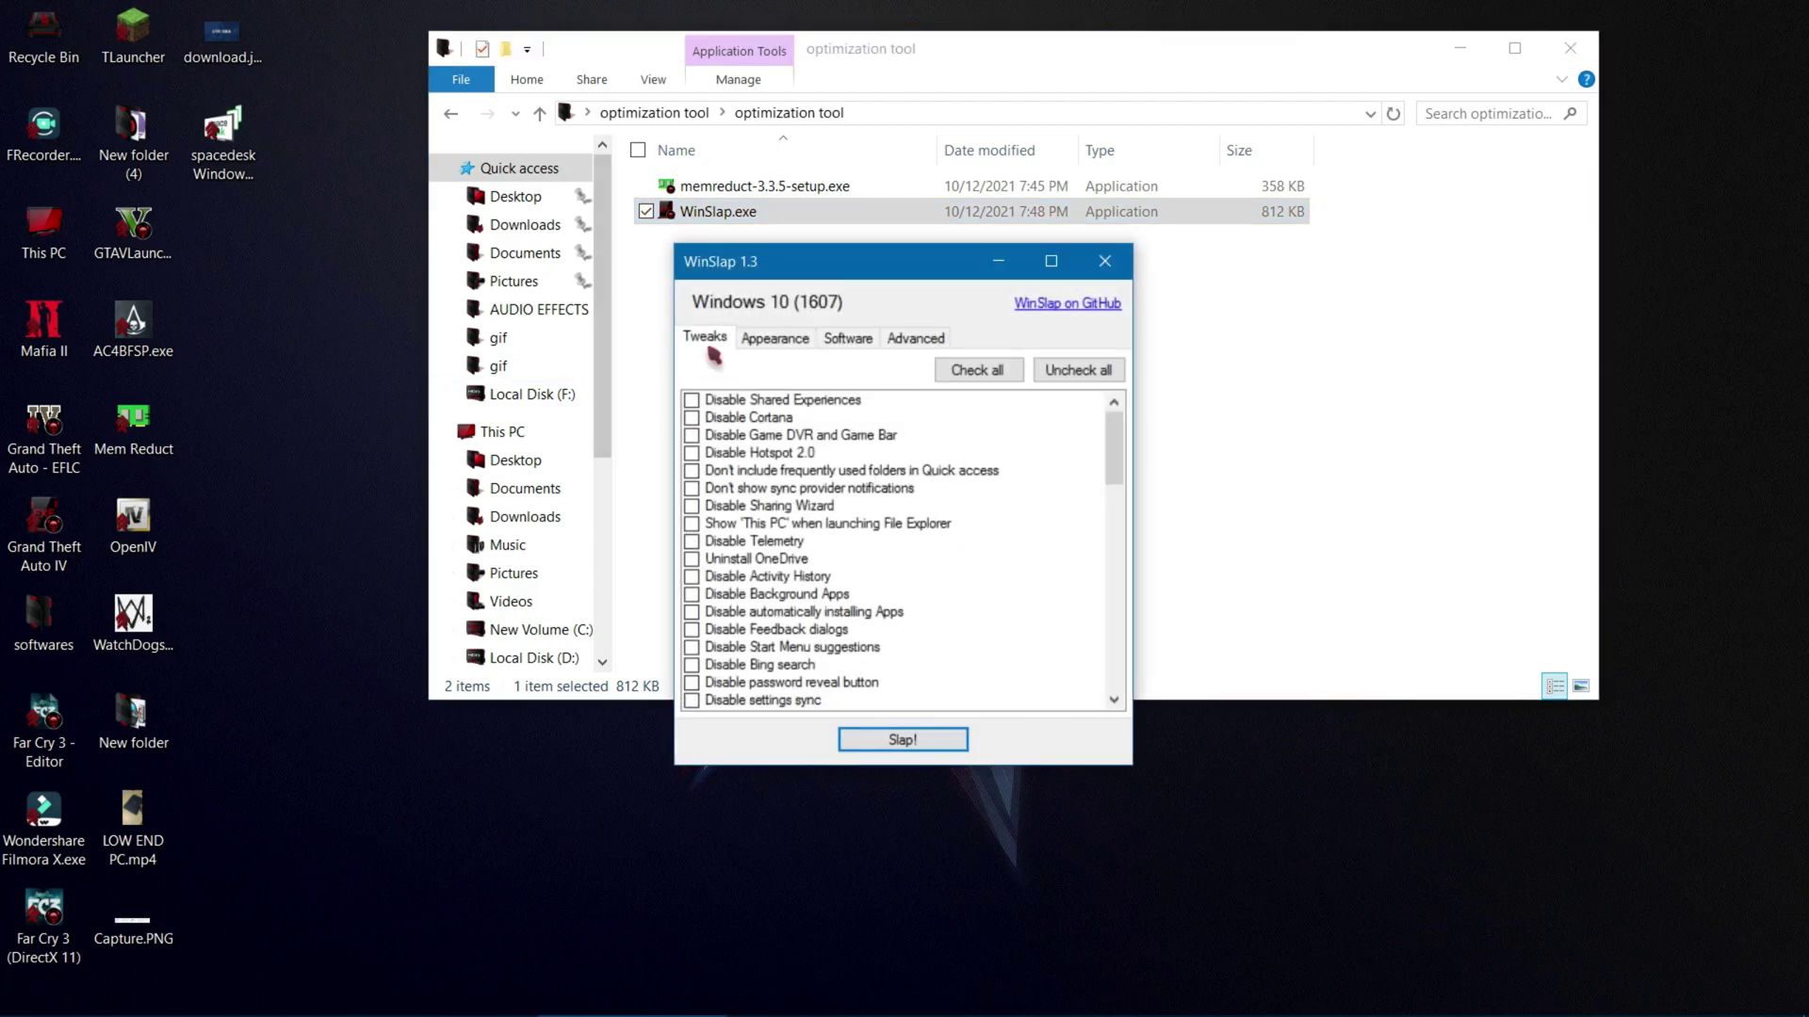
click(691, 399)
click(692, 417)
click(692, 435)
click(691, 506)
scroll(697, 509, down, 2)
click(691, 453)
click(691, 506)
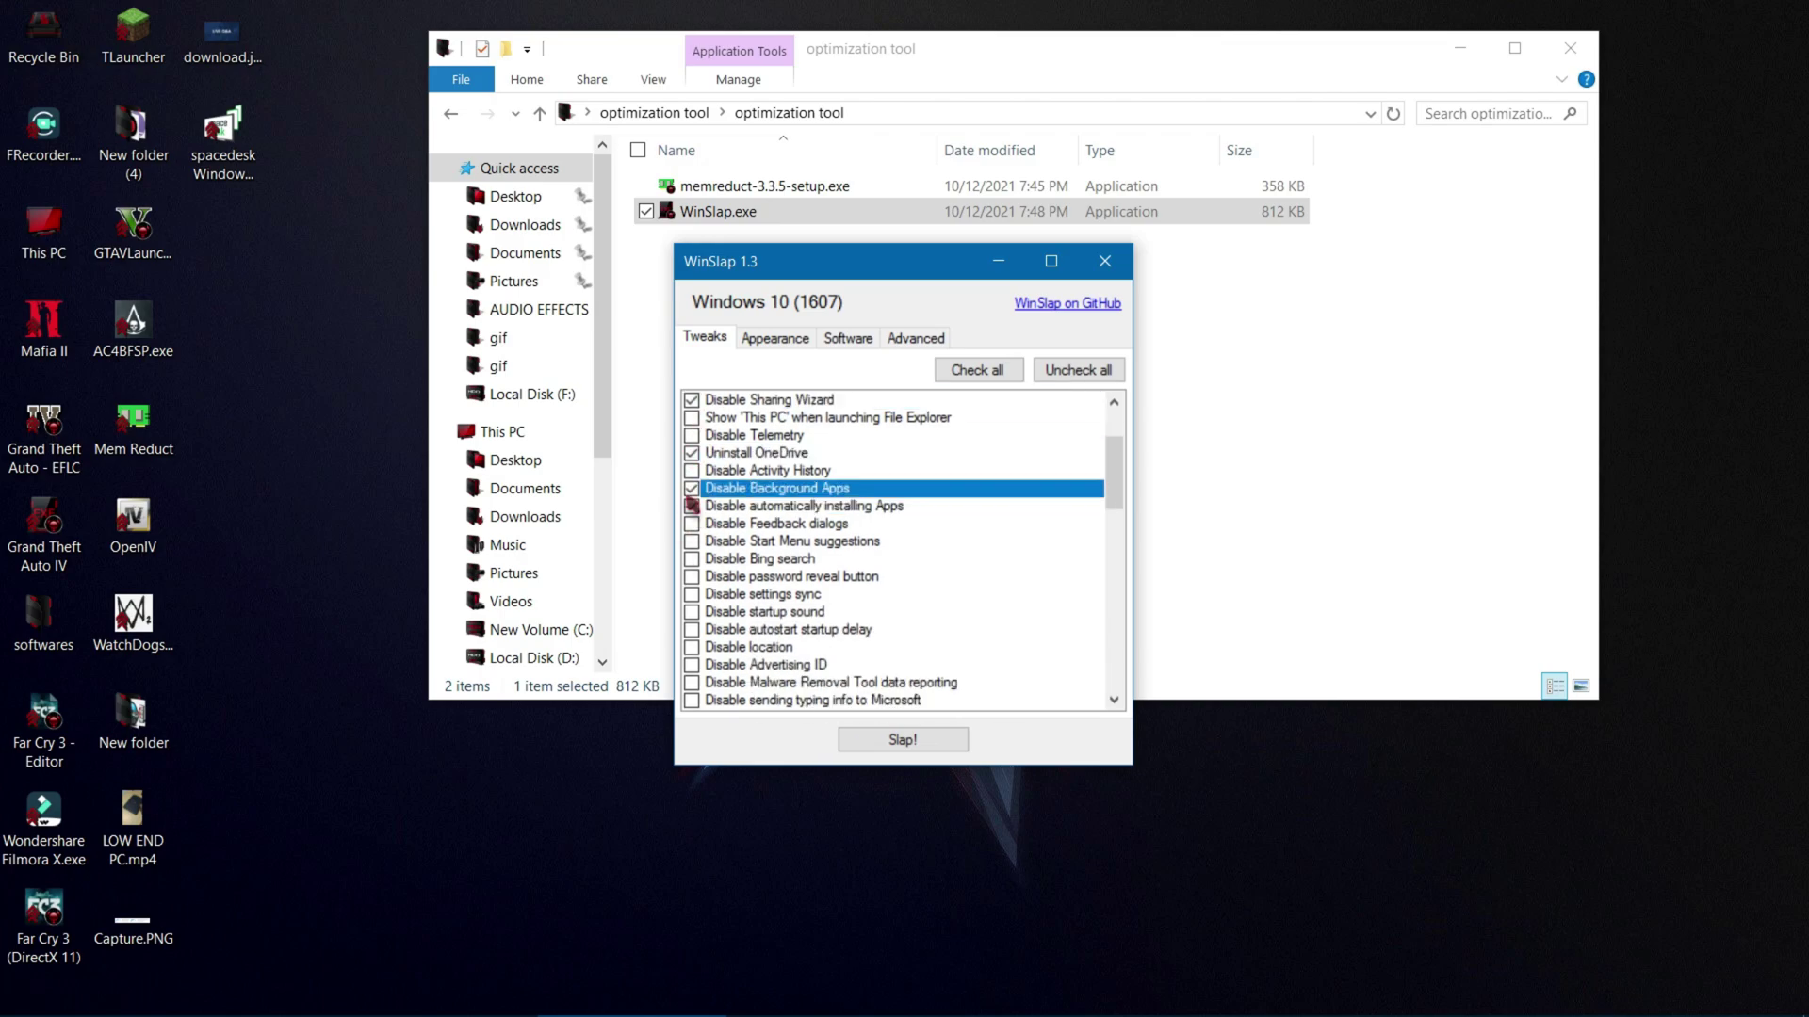
click(692, 524)
Step: Also tick the App Diagnostics, Smart Screen and Remove Microsoft XPS Document Writer tweaks
scroll(702, 617, down, 3)
click(692, 611)
scroll(700, 603, down, 5)
click(691, 594)
scroll(694, 603, down, 5)
click(691, 629)
scroll(695, 622, up, 1)
Step: Tick appearance tweaks: Lockscreen Blur, This PC desktop shortcut, hide Taskview, OneDrive cloud states, People button
click(774, 337)
click(691, 629)
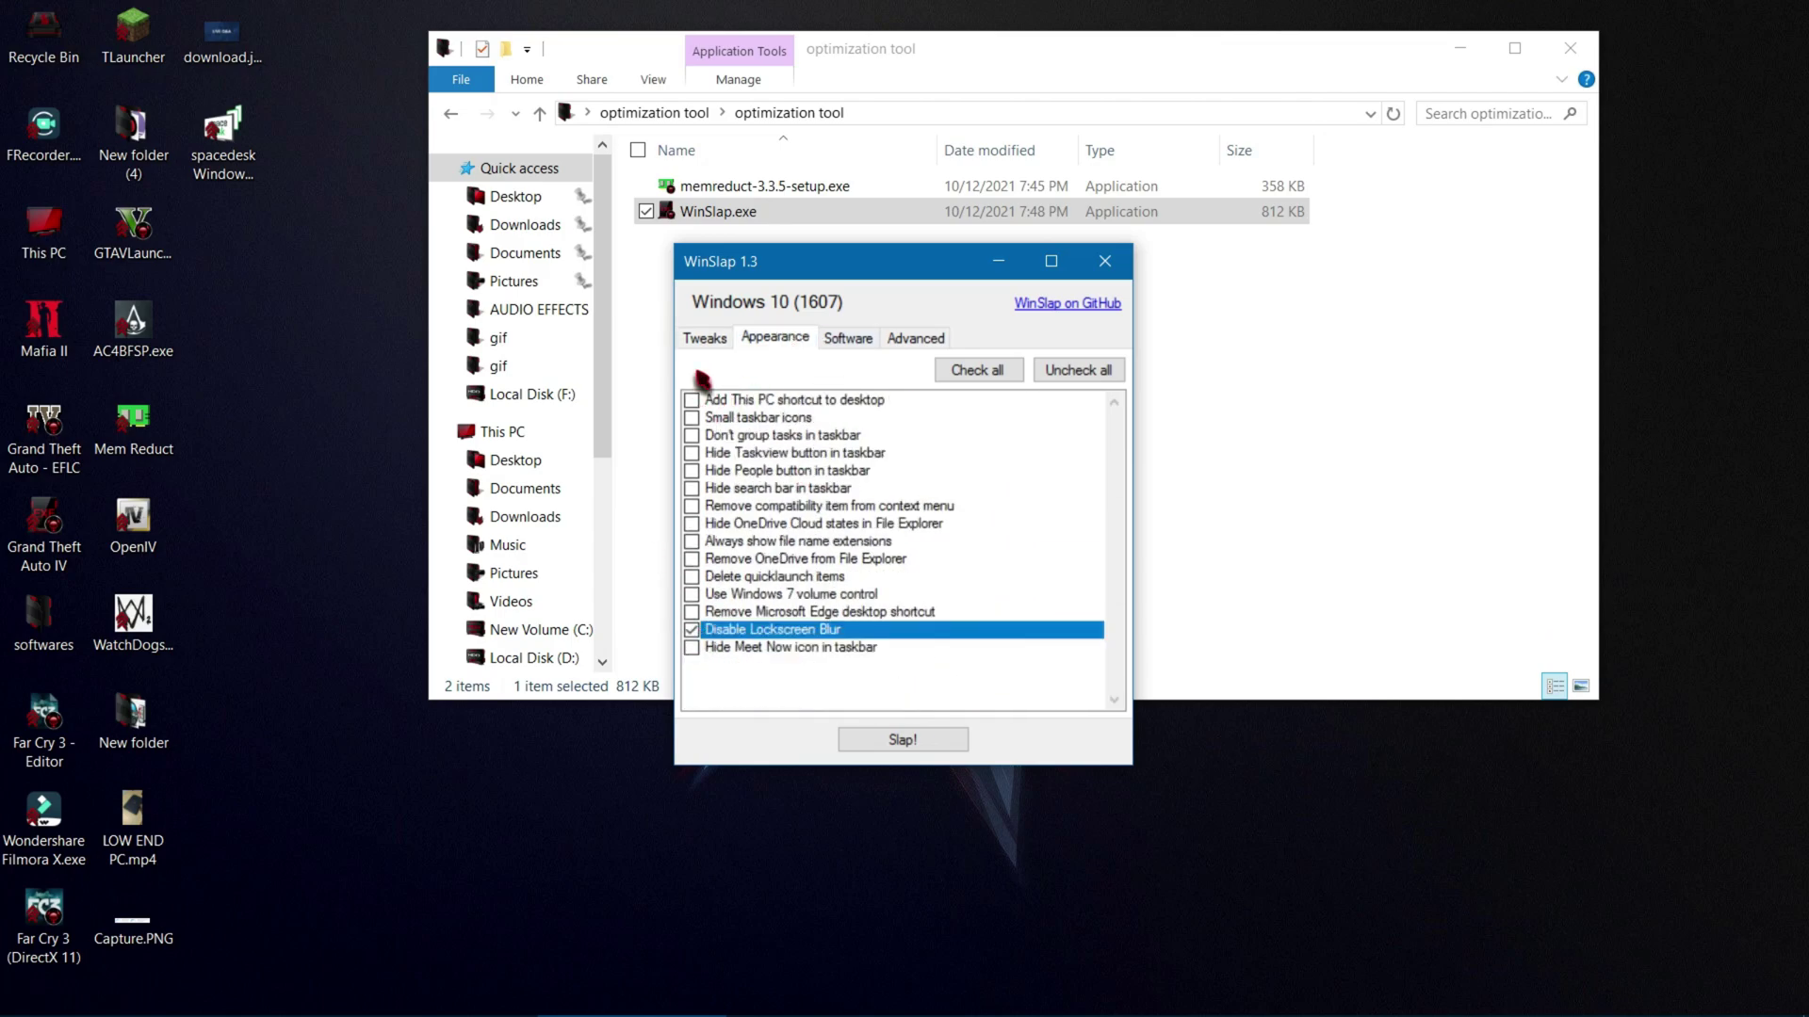
click(691, 400)
click(693, 453)
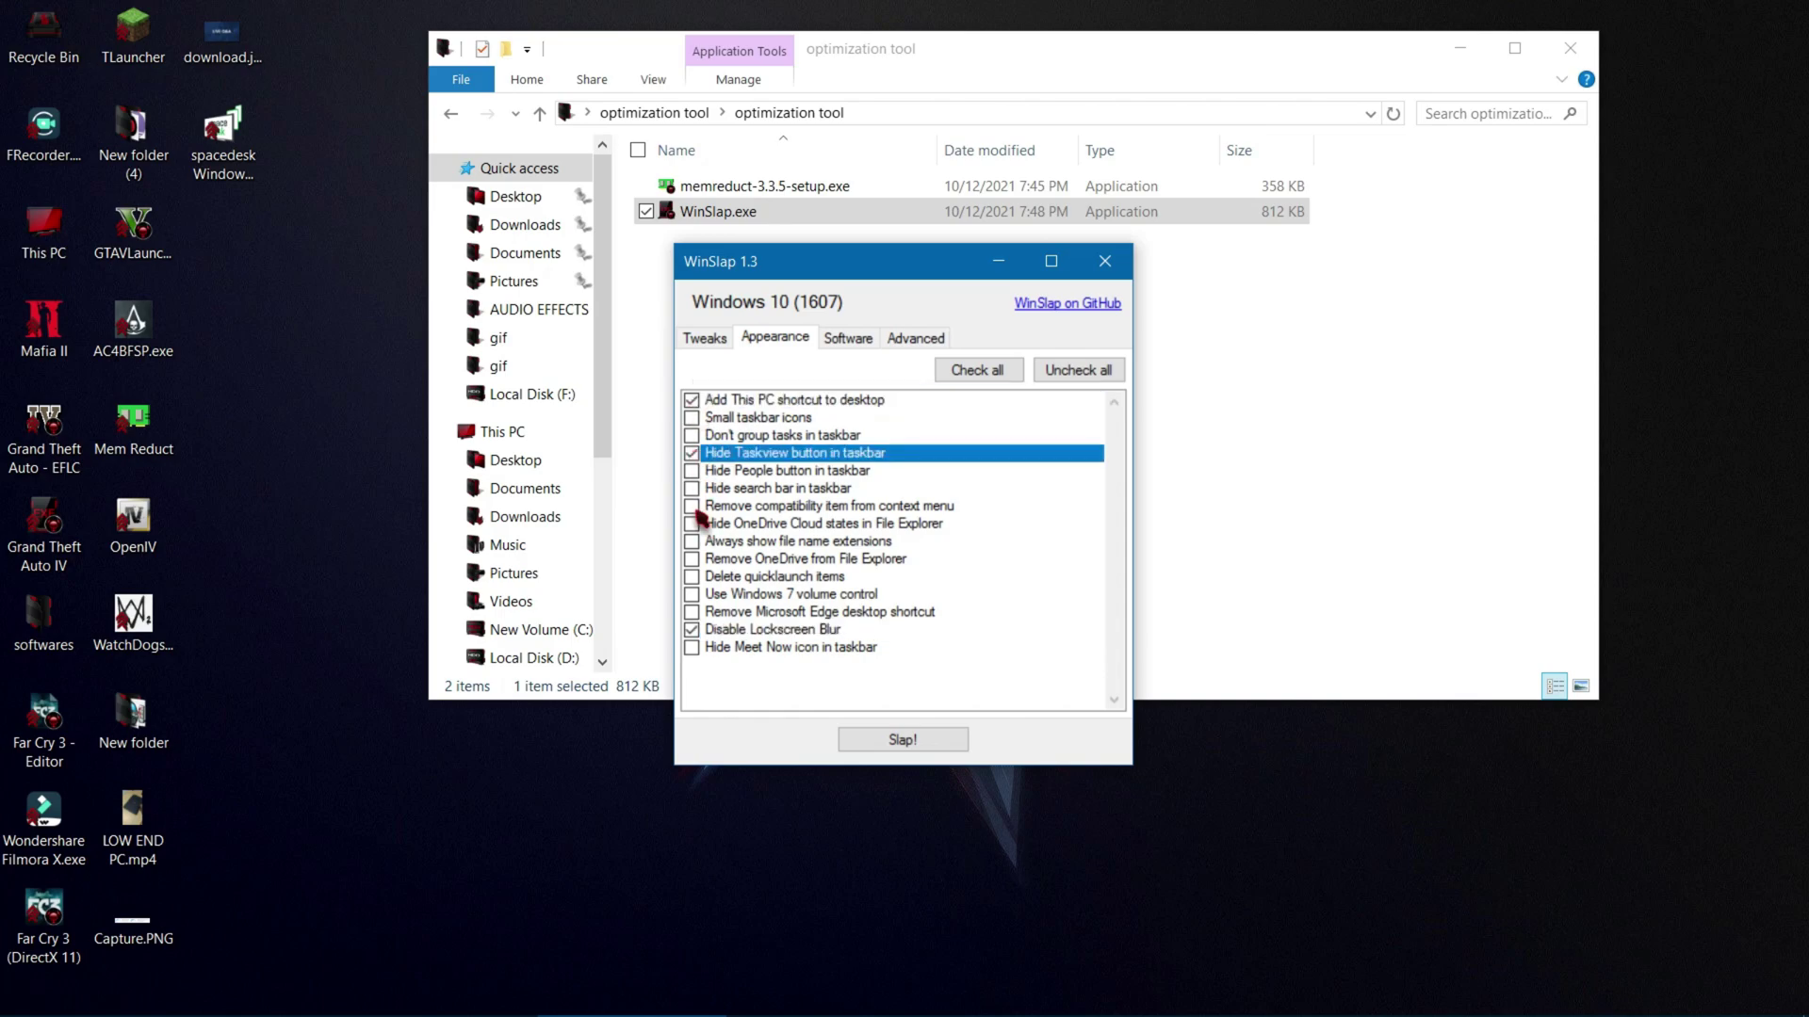
click(692, 524)
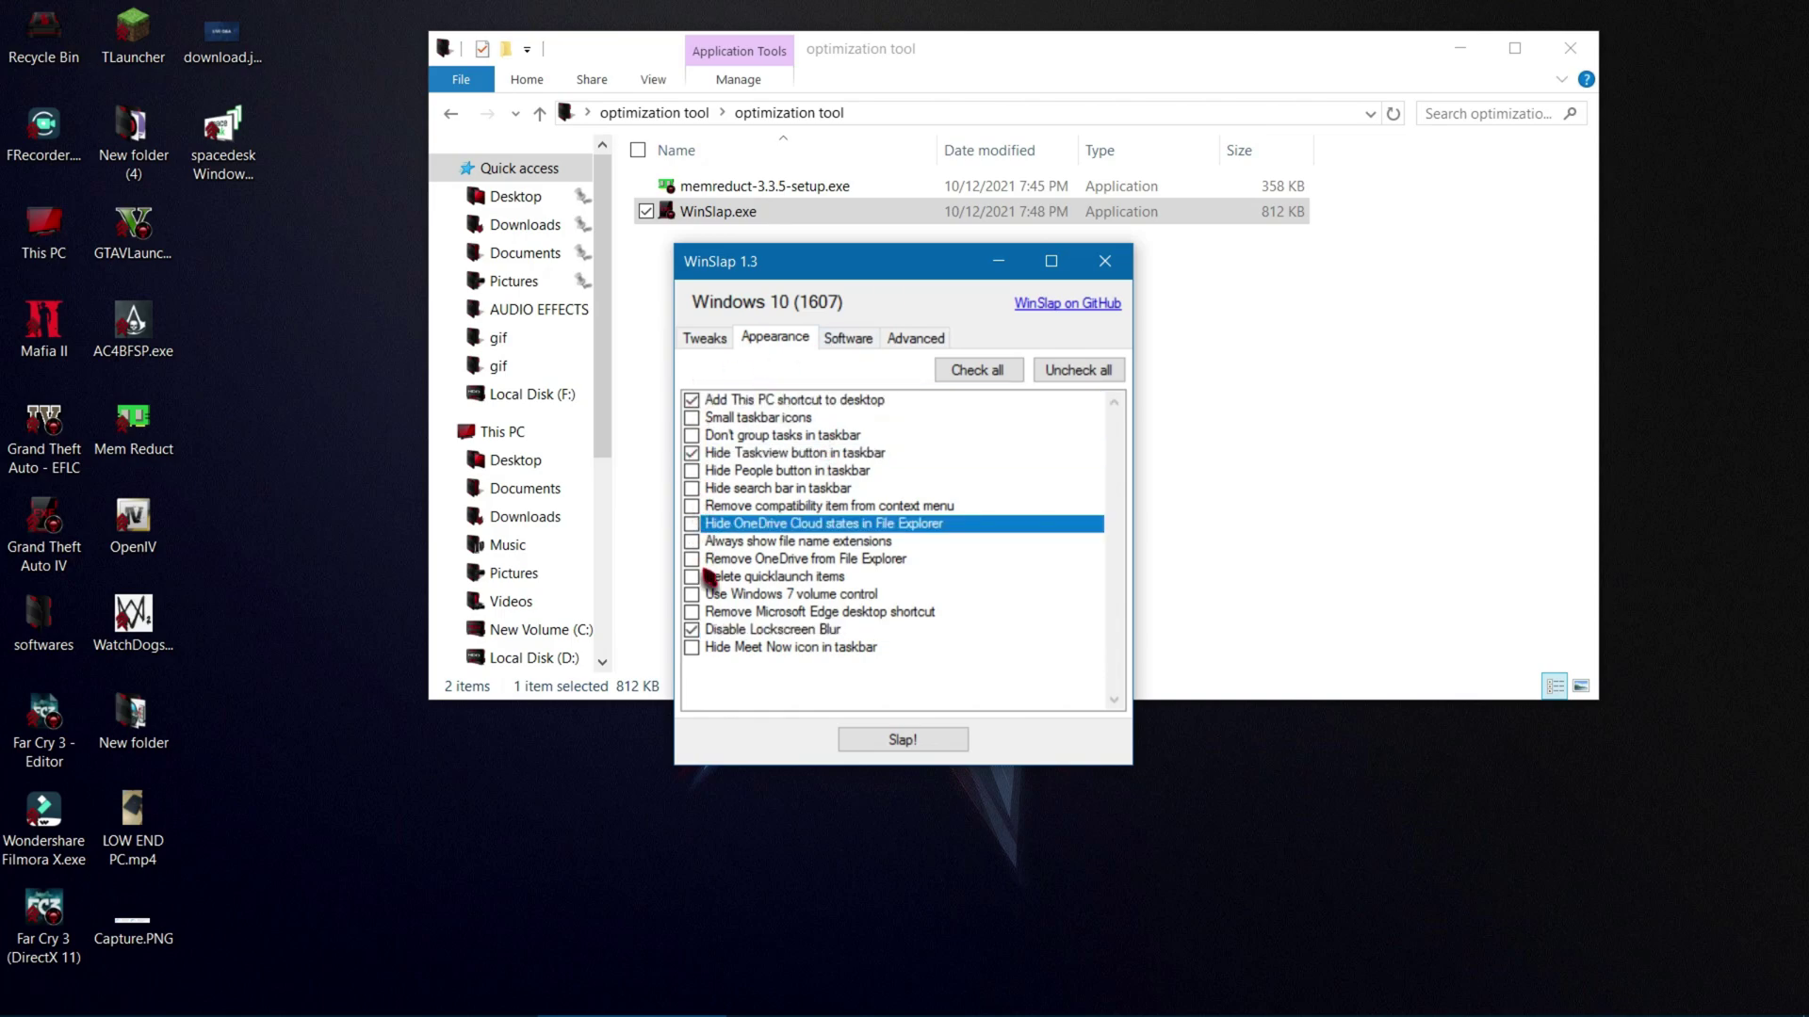
click(692, 470)
Step: Tick Disable Teredo tunneling and ISATAP in advanced tweaks, then run Slap! and confirm
click(848, 338)
click(914, 338)
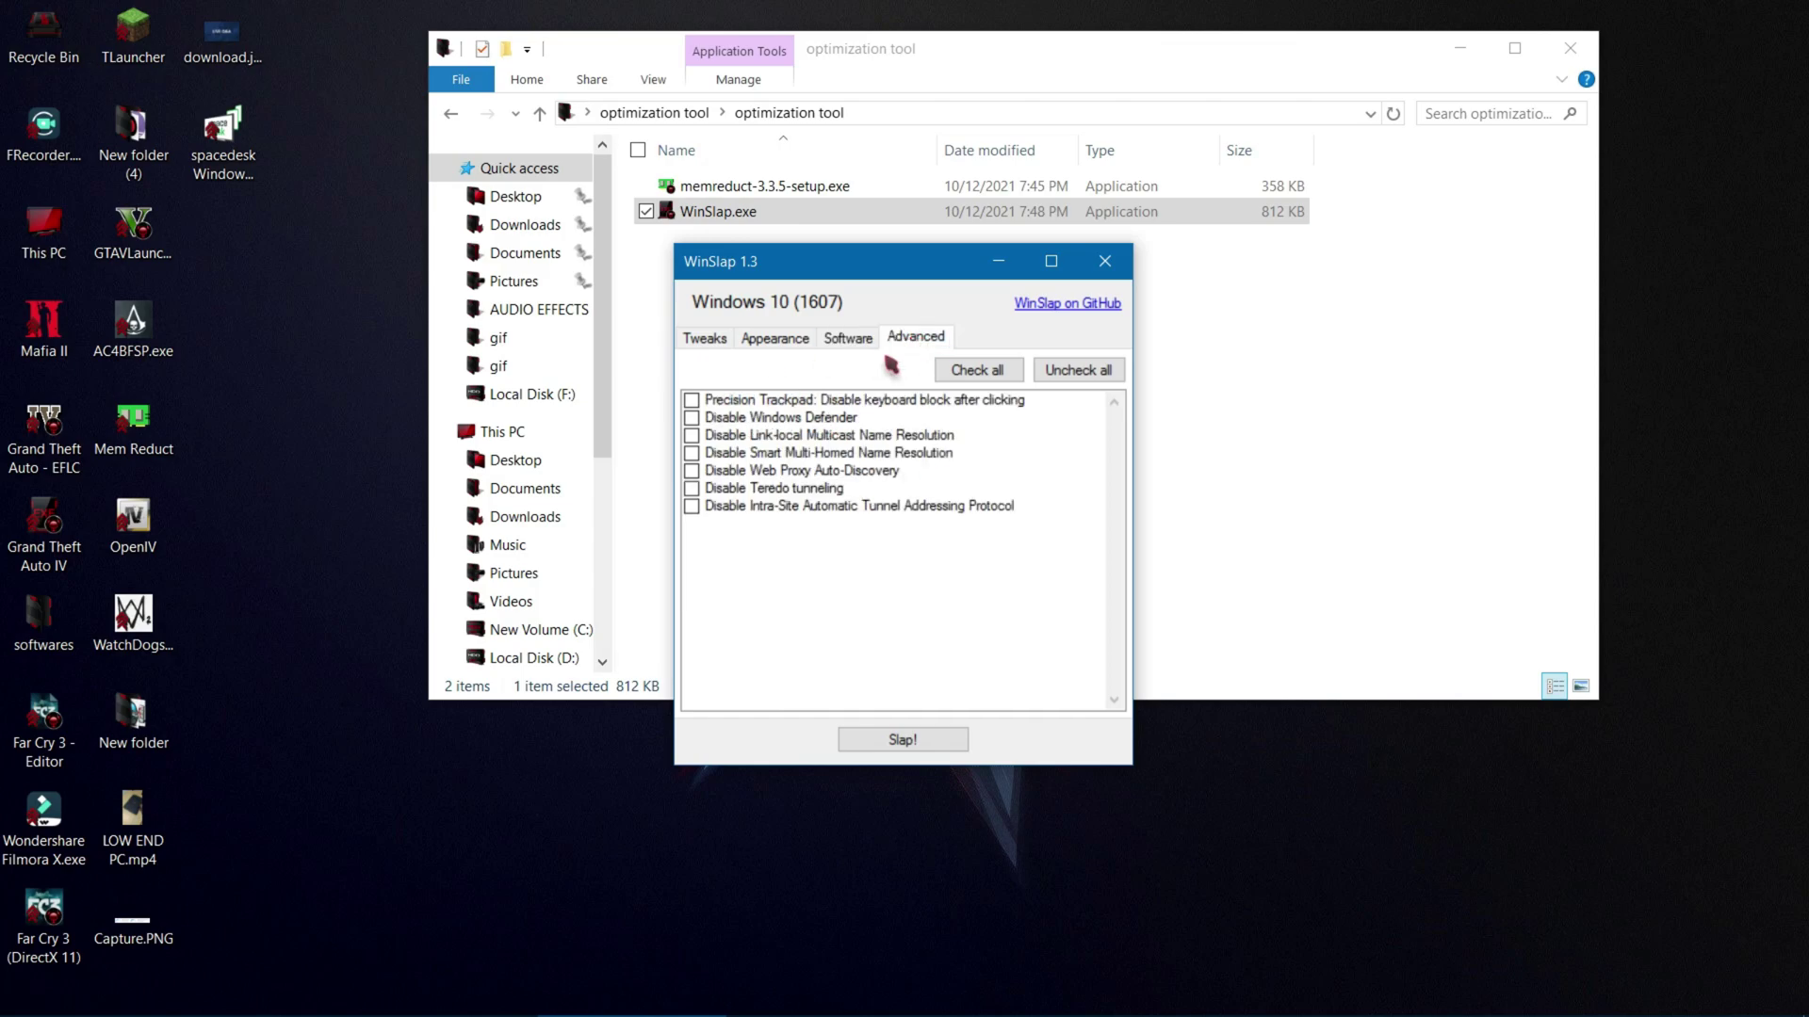
click(693, 419)
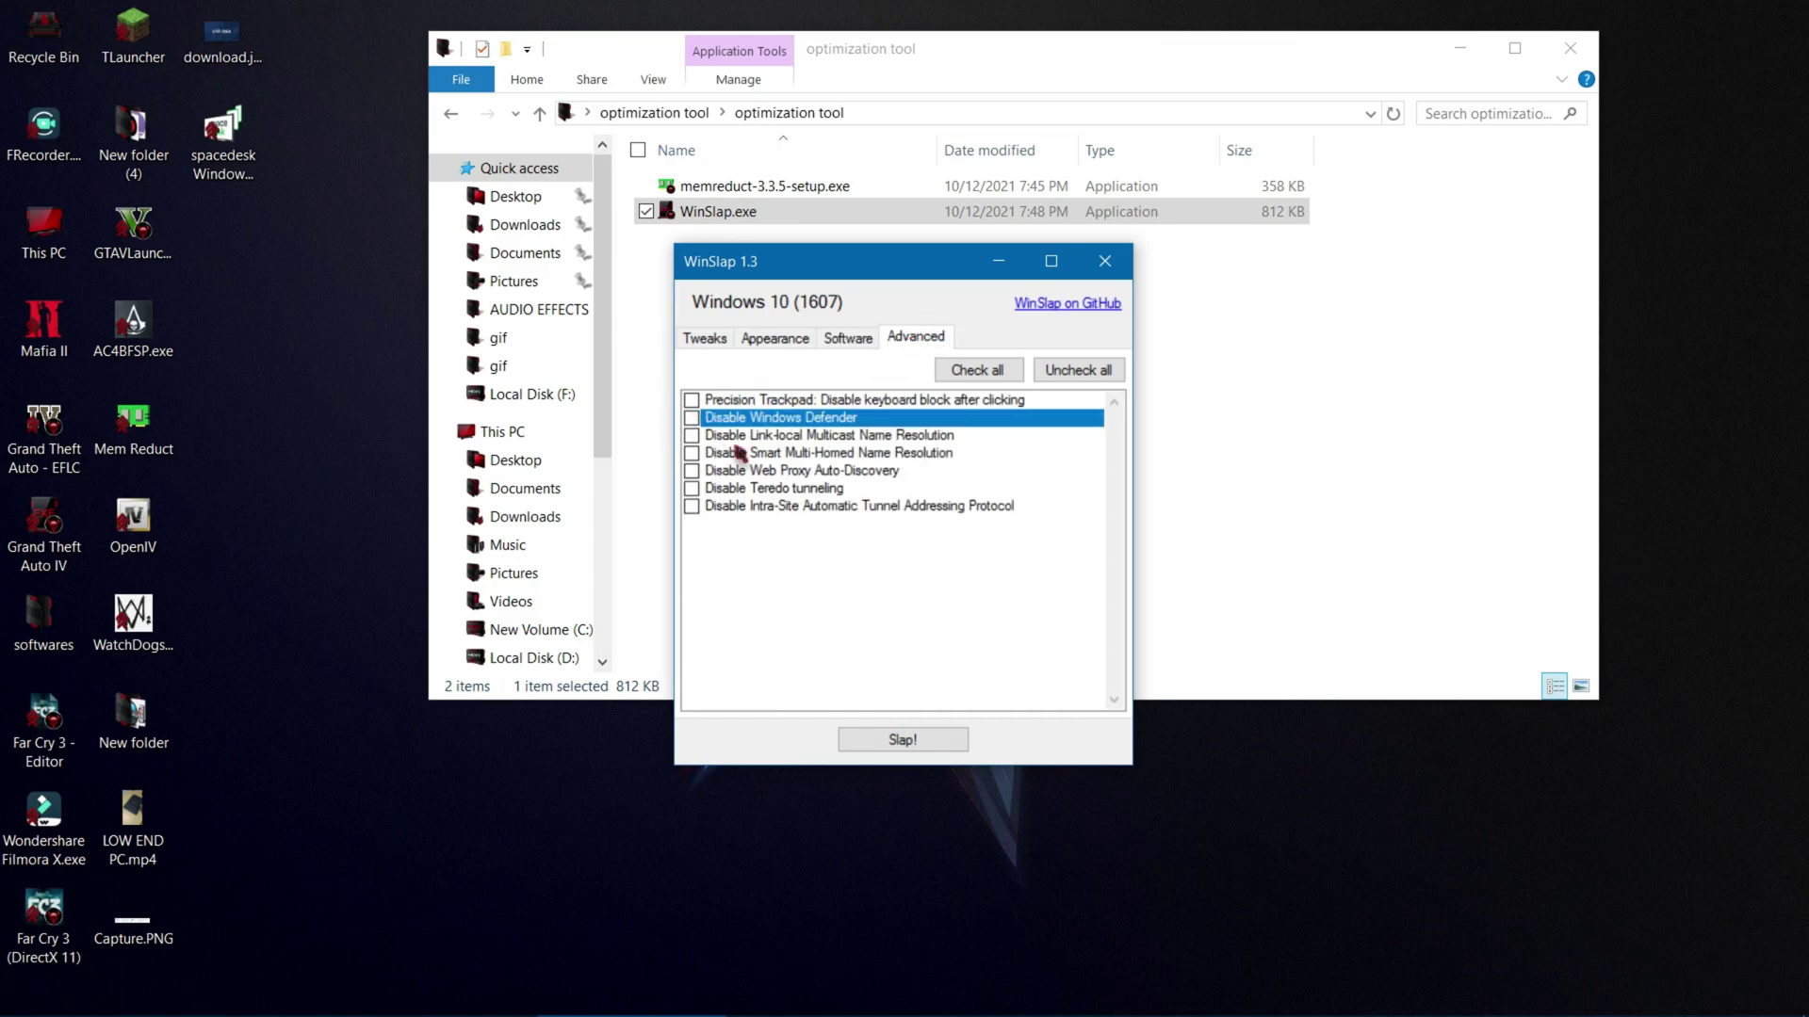
click(692, 488)
click(692, 506)
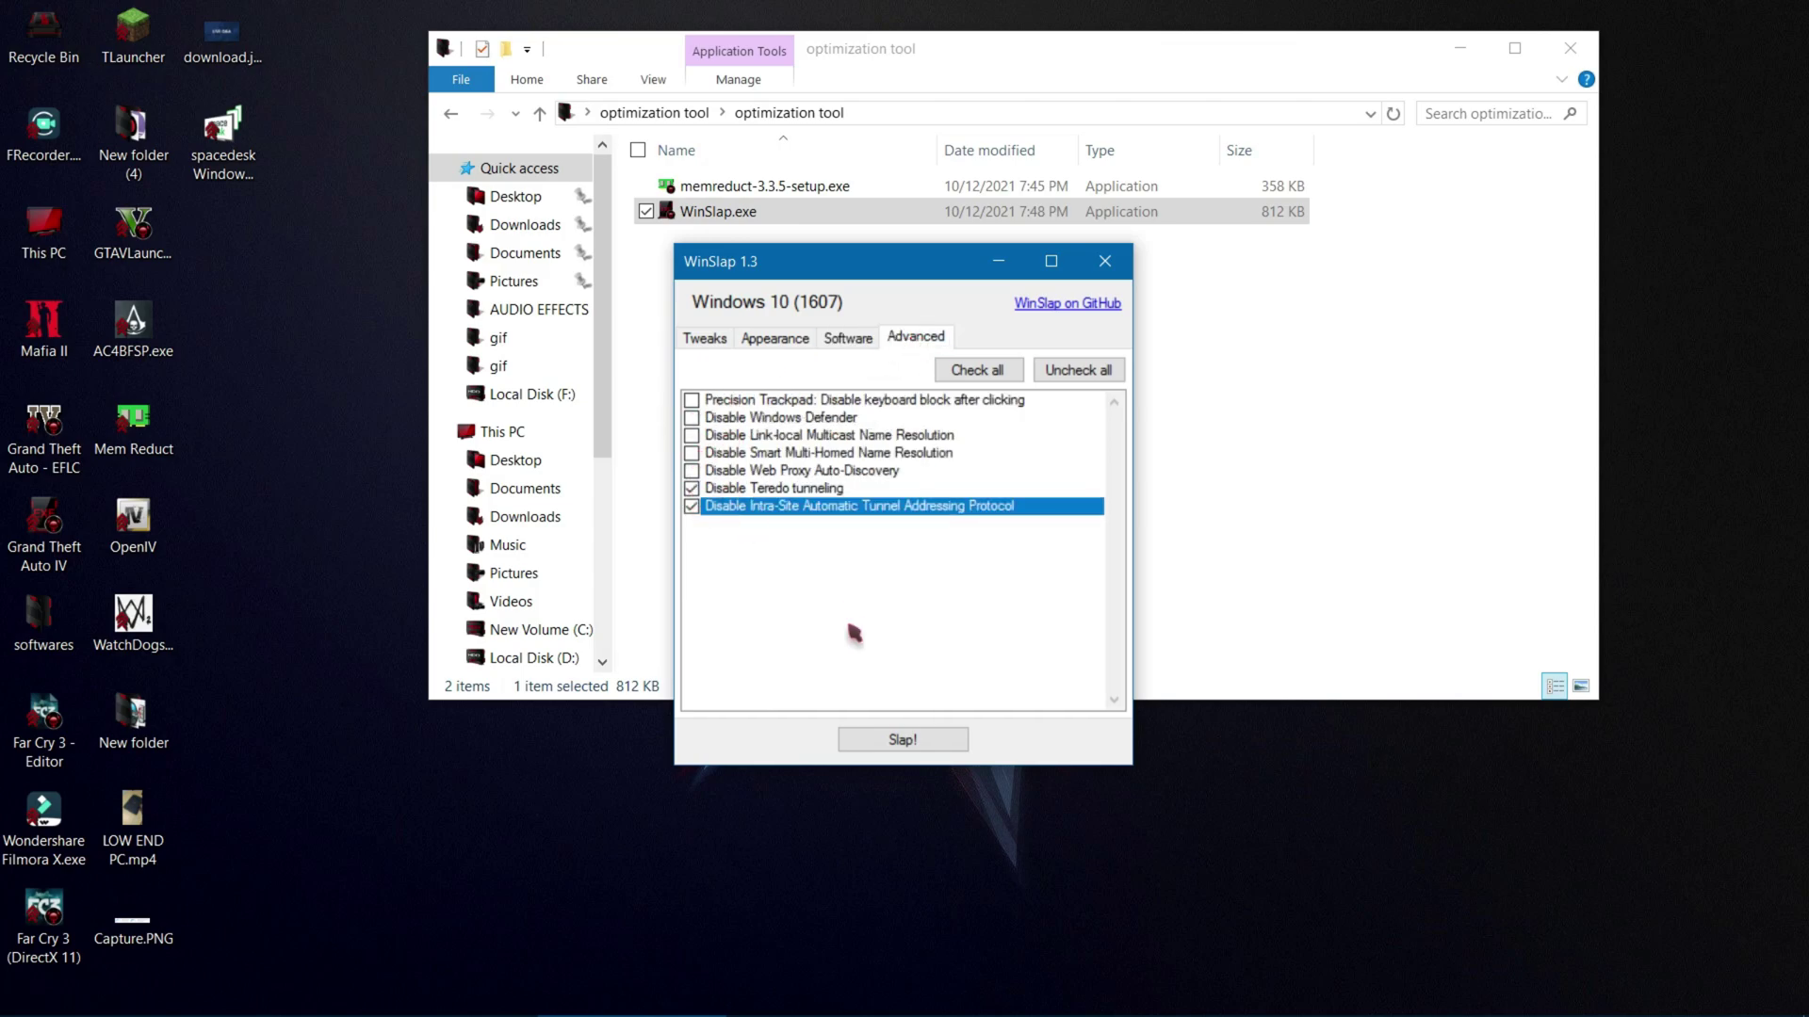
click(942, 740)
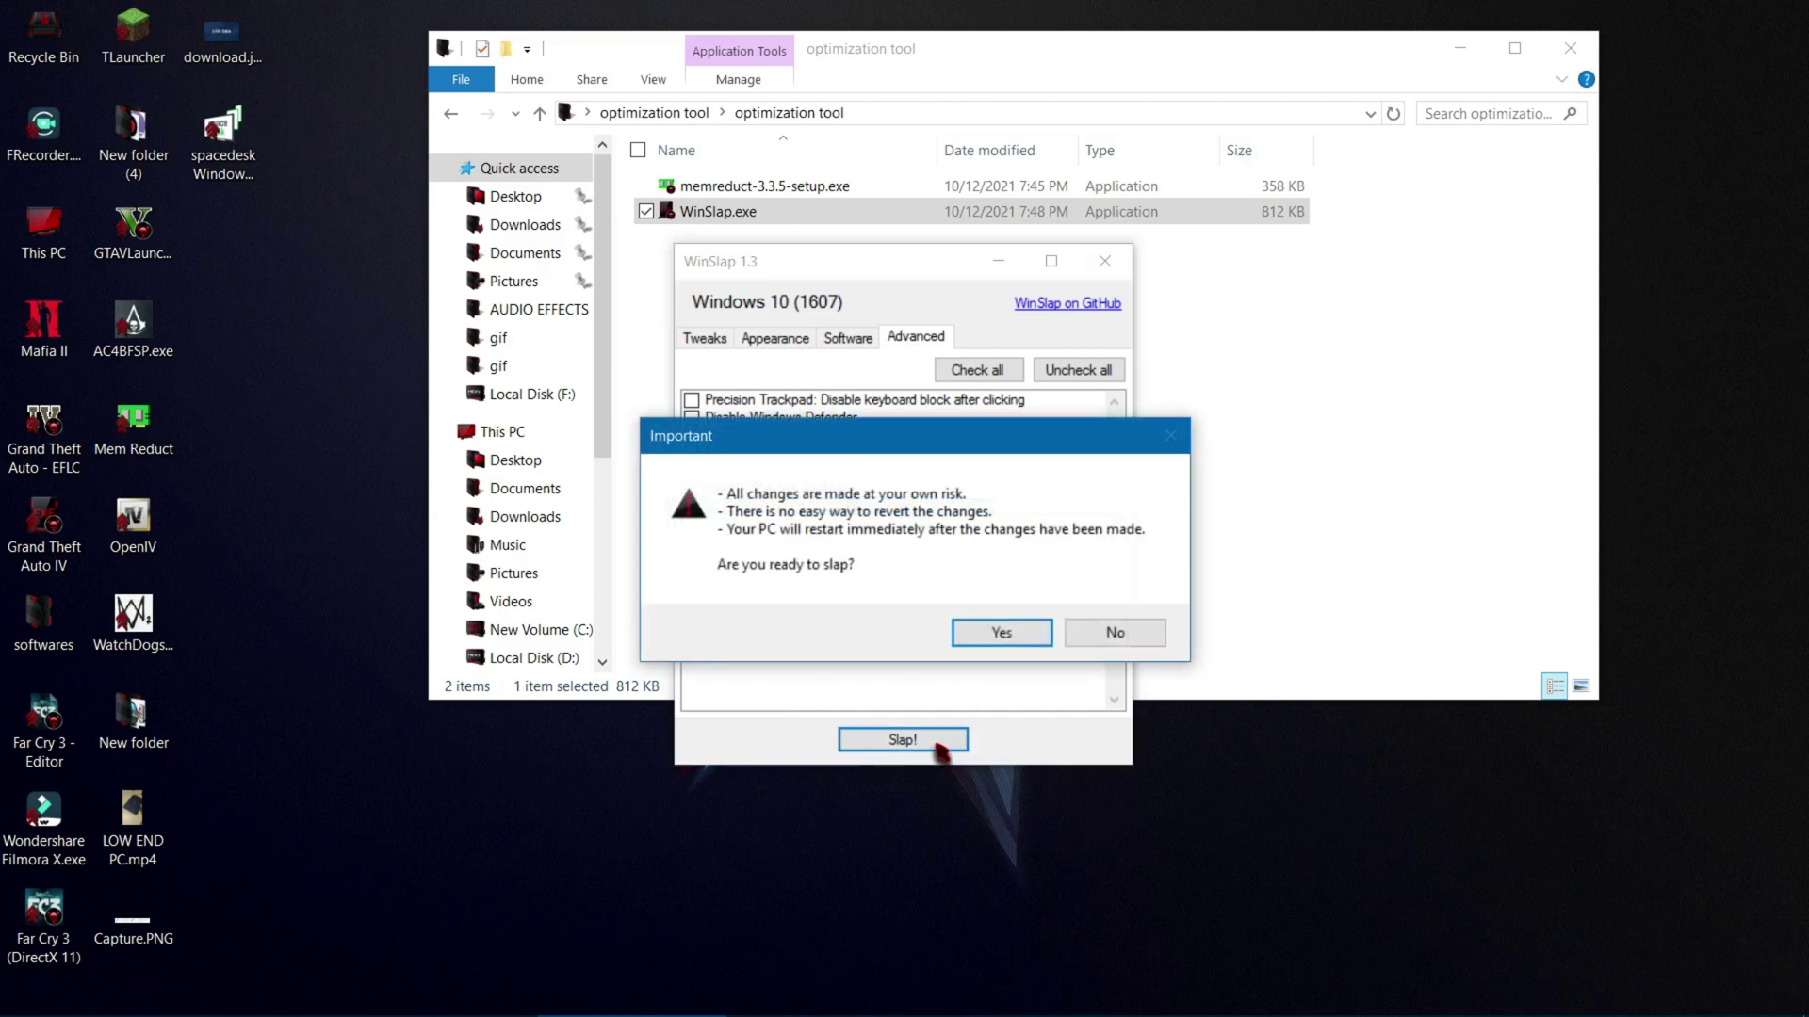
click(985, 626)
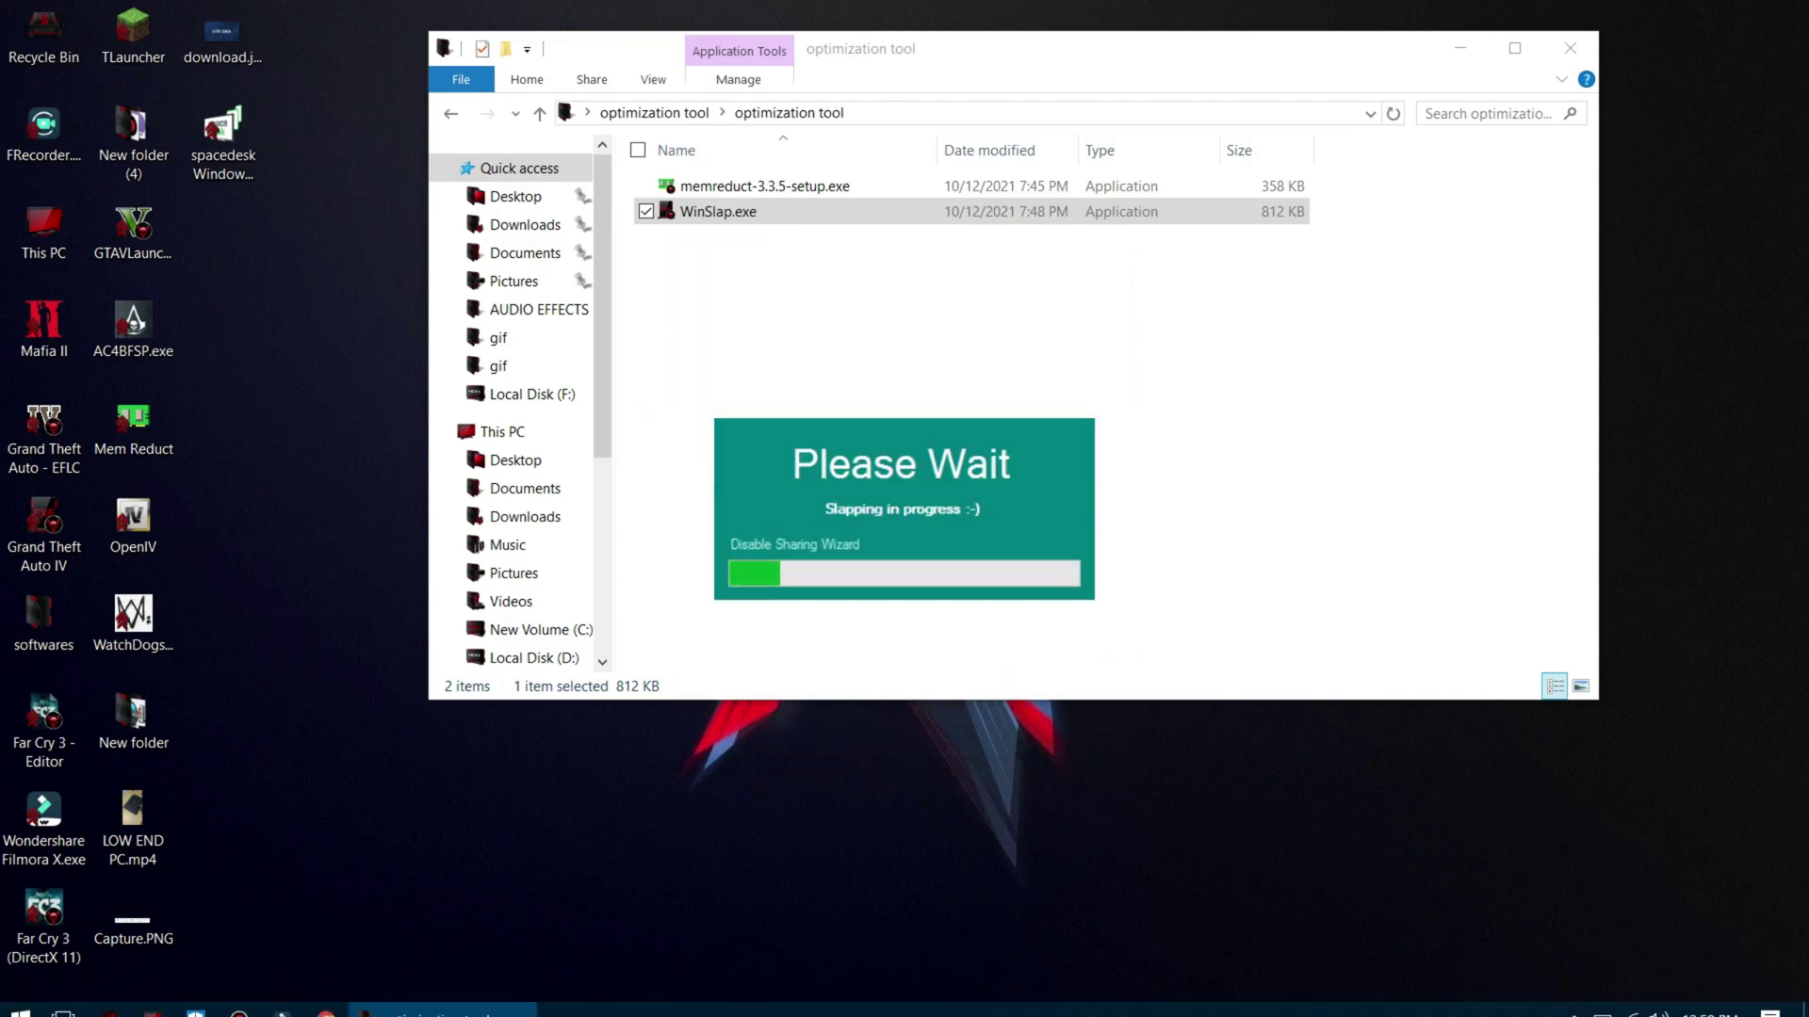
click(1573, 1001)
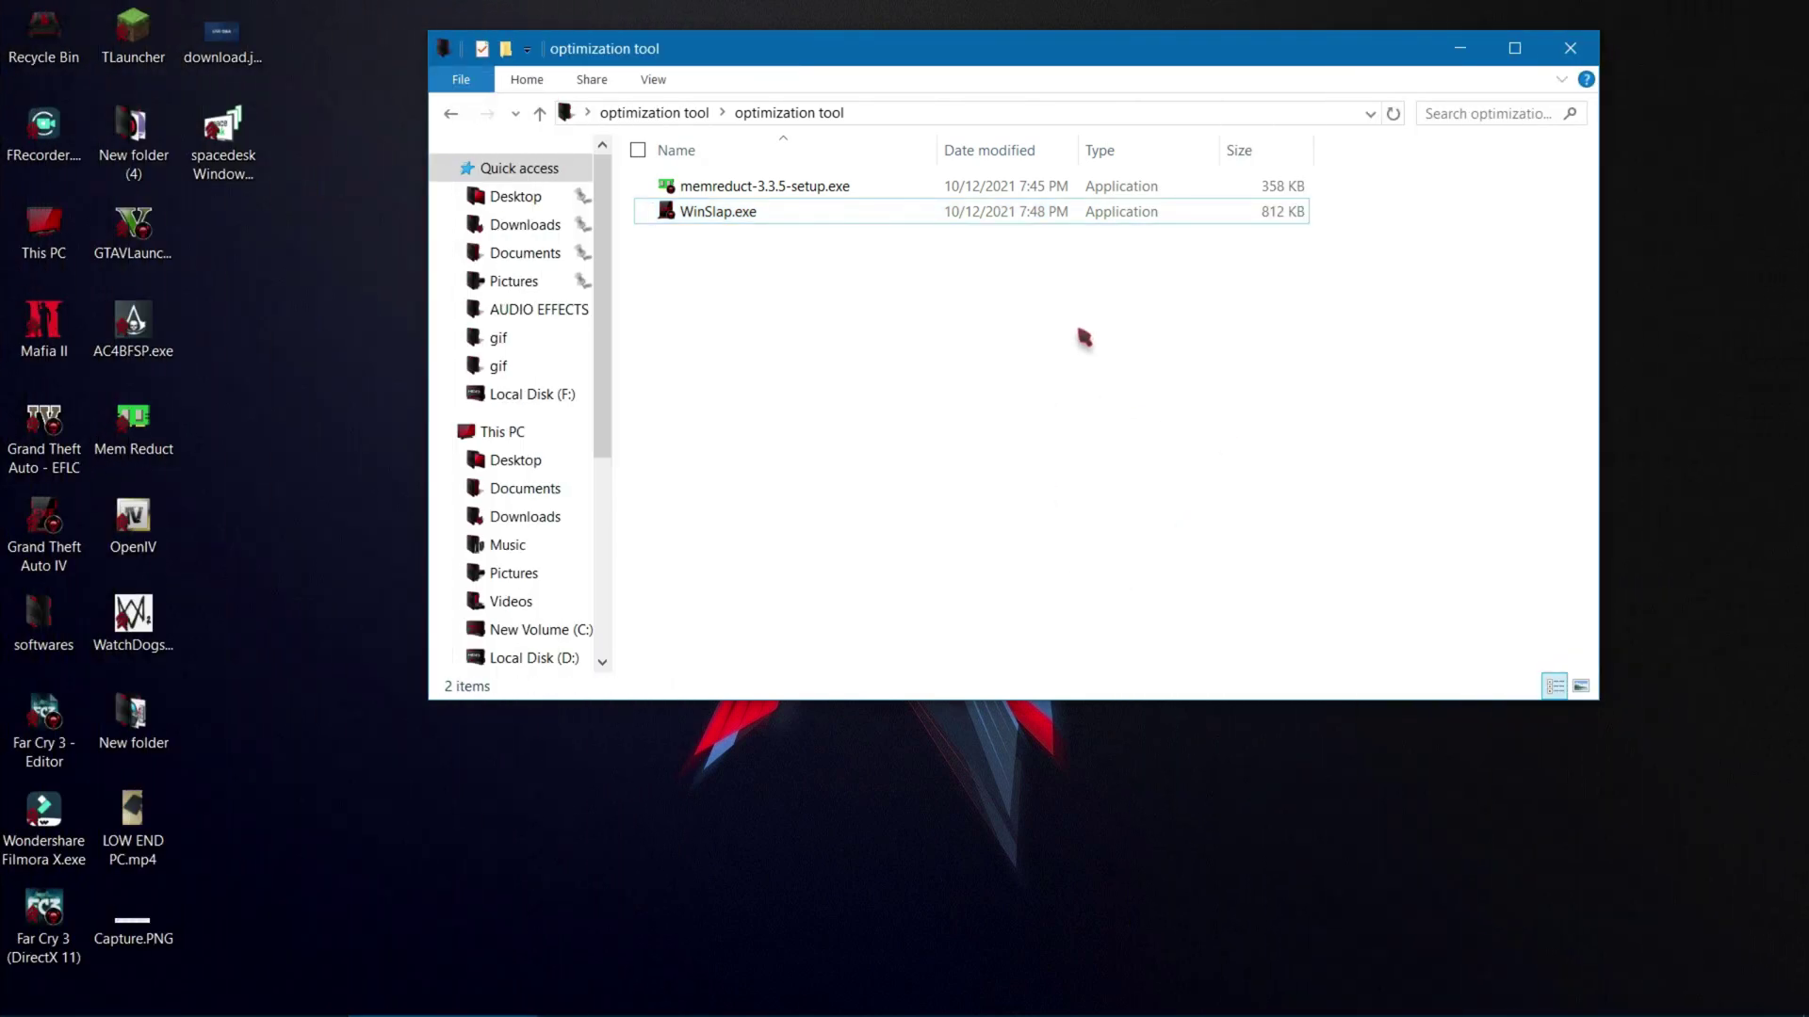
Step: Install Mem Reduct 3.3.5 from memreduct-3.3.5-setup.exe with default options and launch it
click(872, 184)
double_click(871, 185)
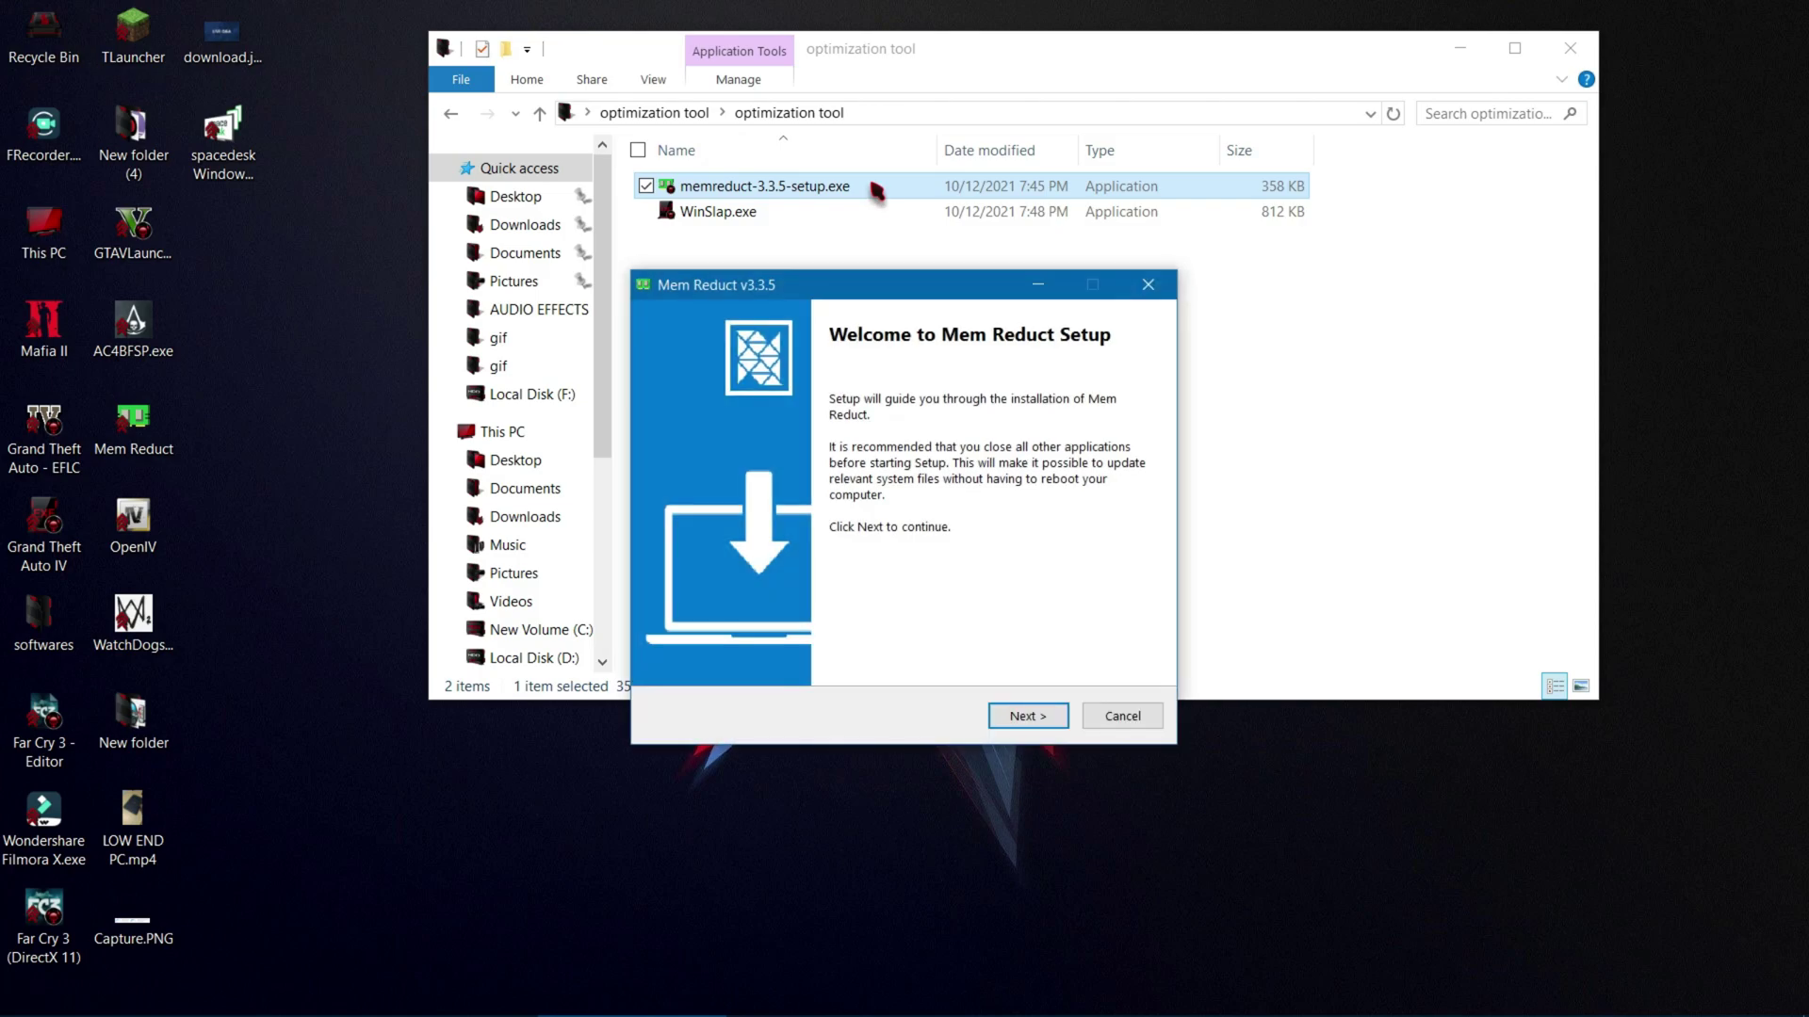
click(1020, 720)
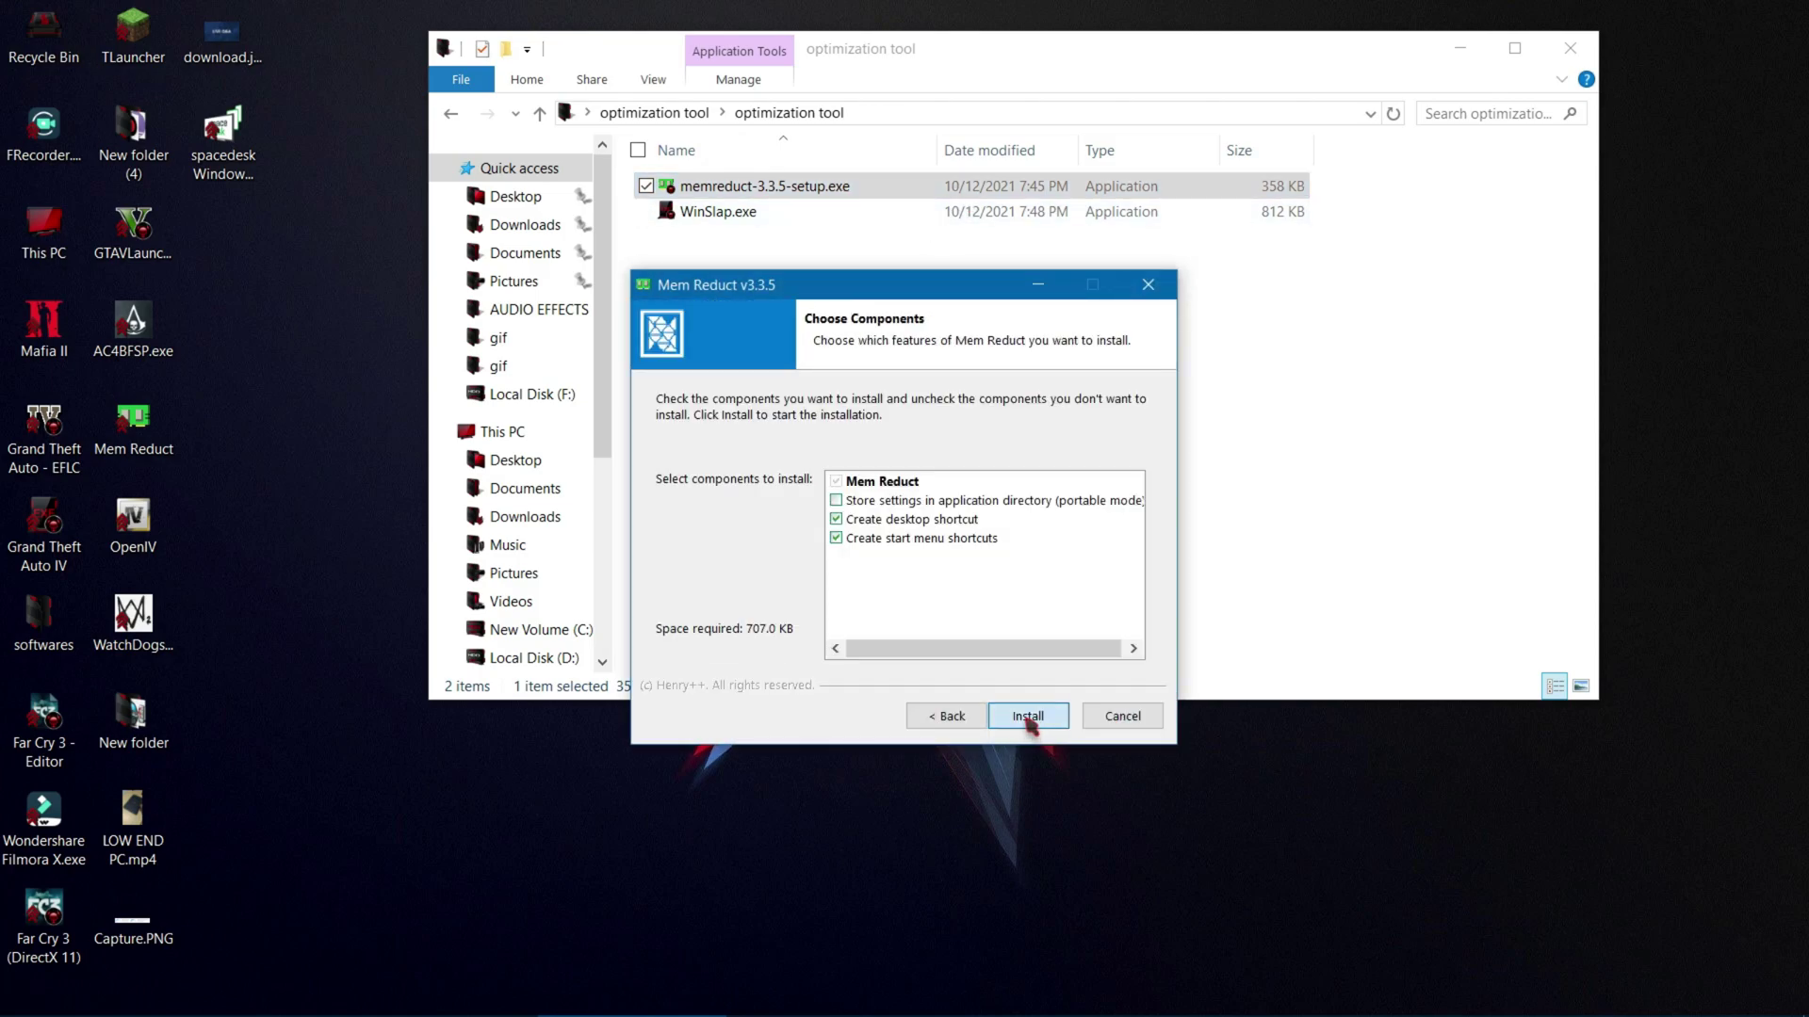
click(1031, 718)
click(1027, 716)
click(1039, 718)
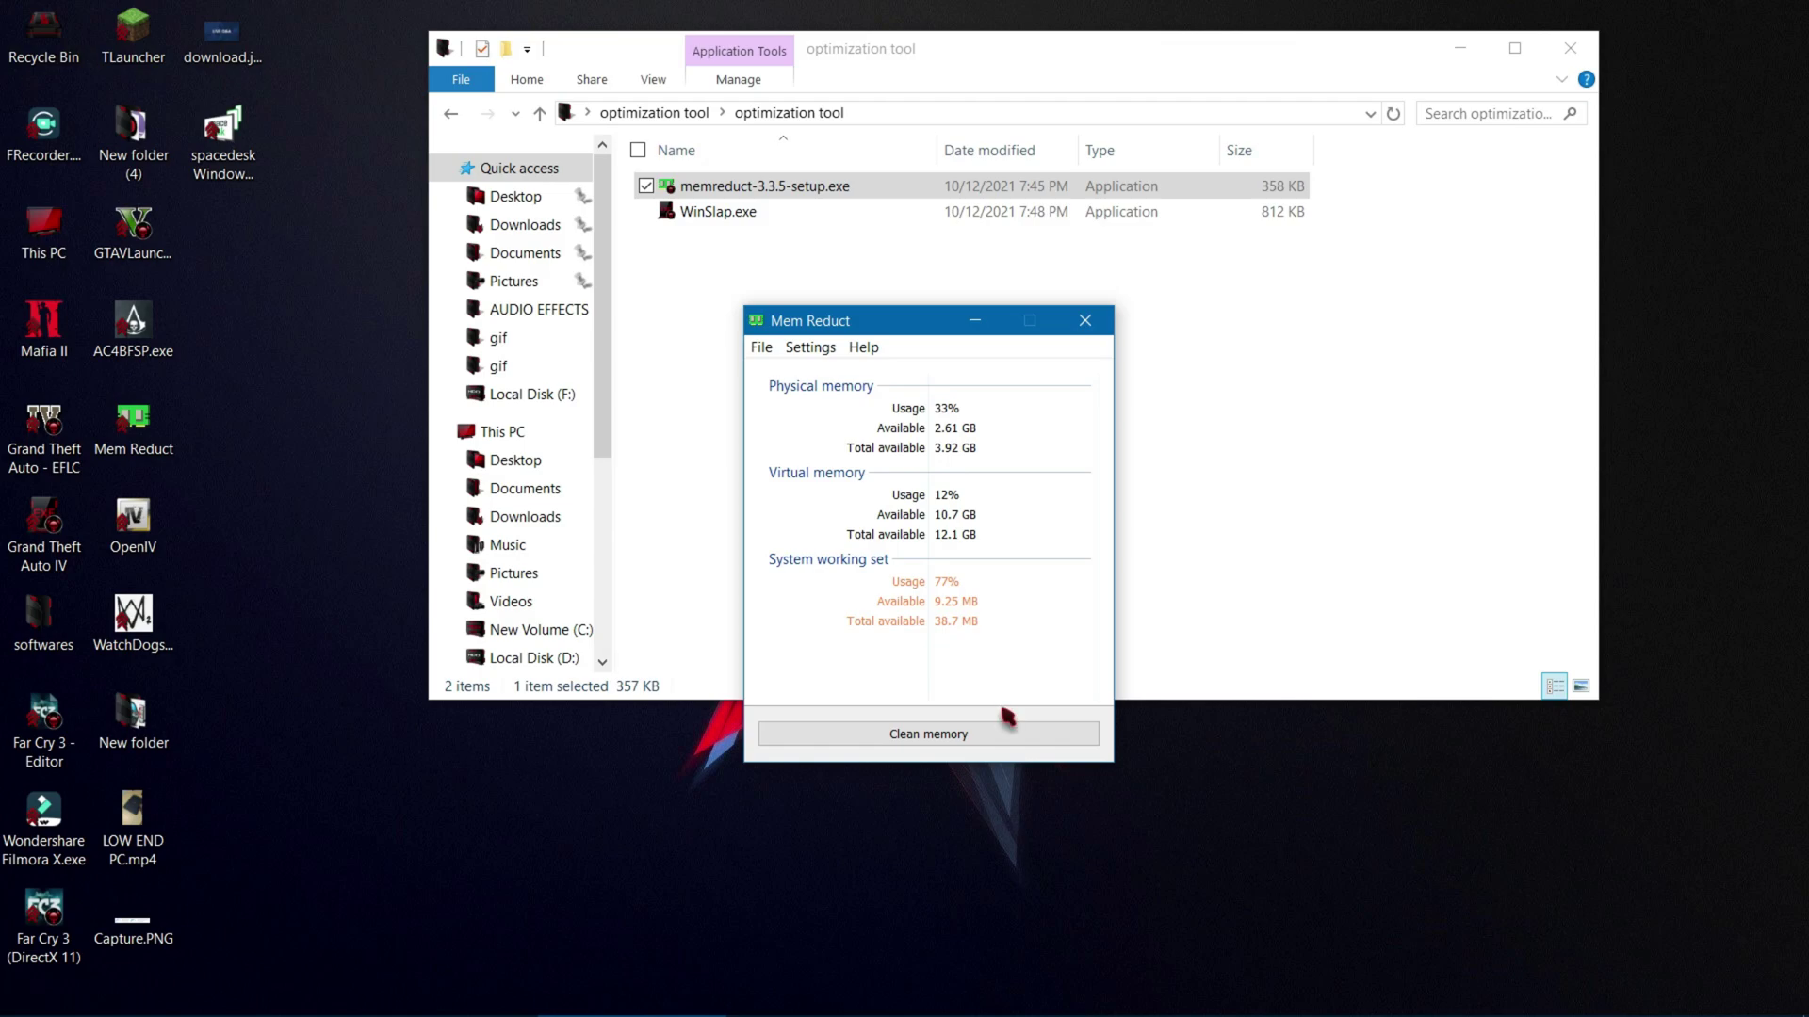
Step: Open Task Manager in full details on the Performance view and reposition it
key(ctrl+shift+Escape)
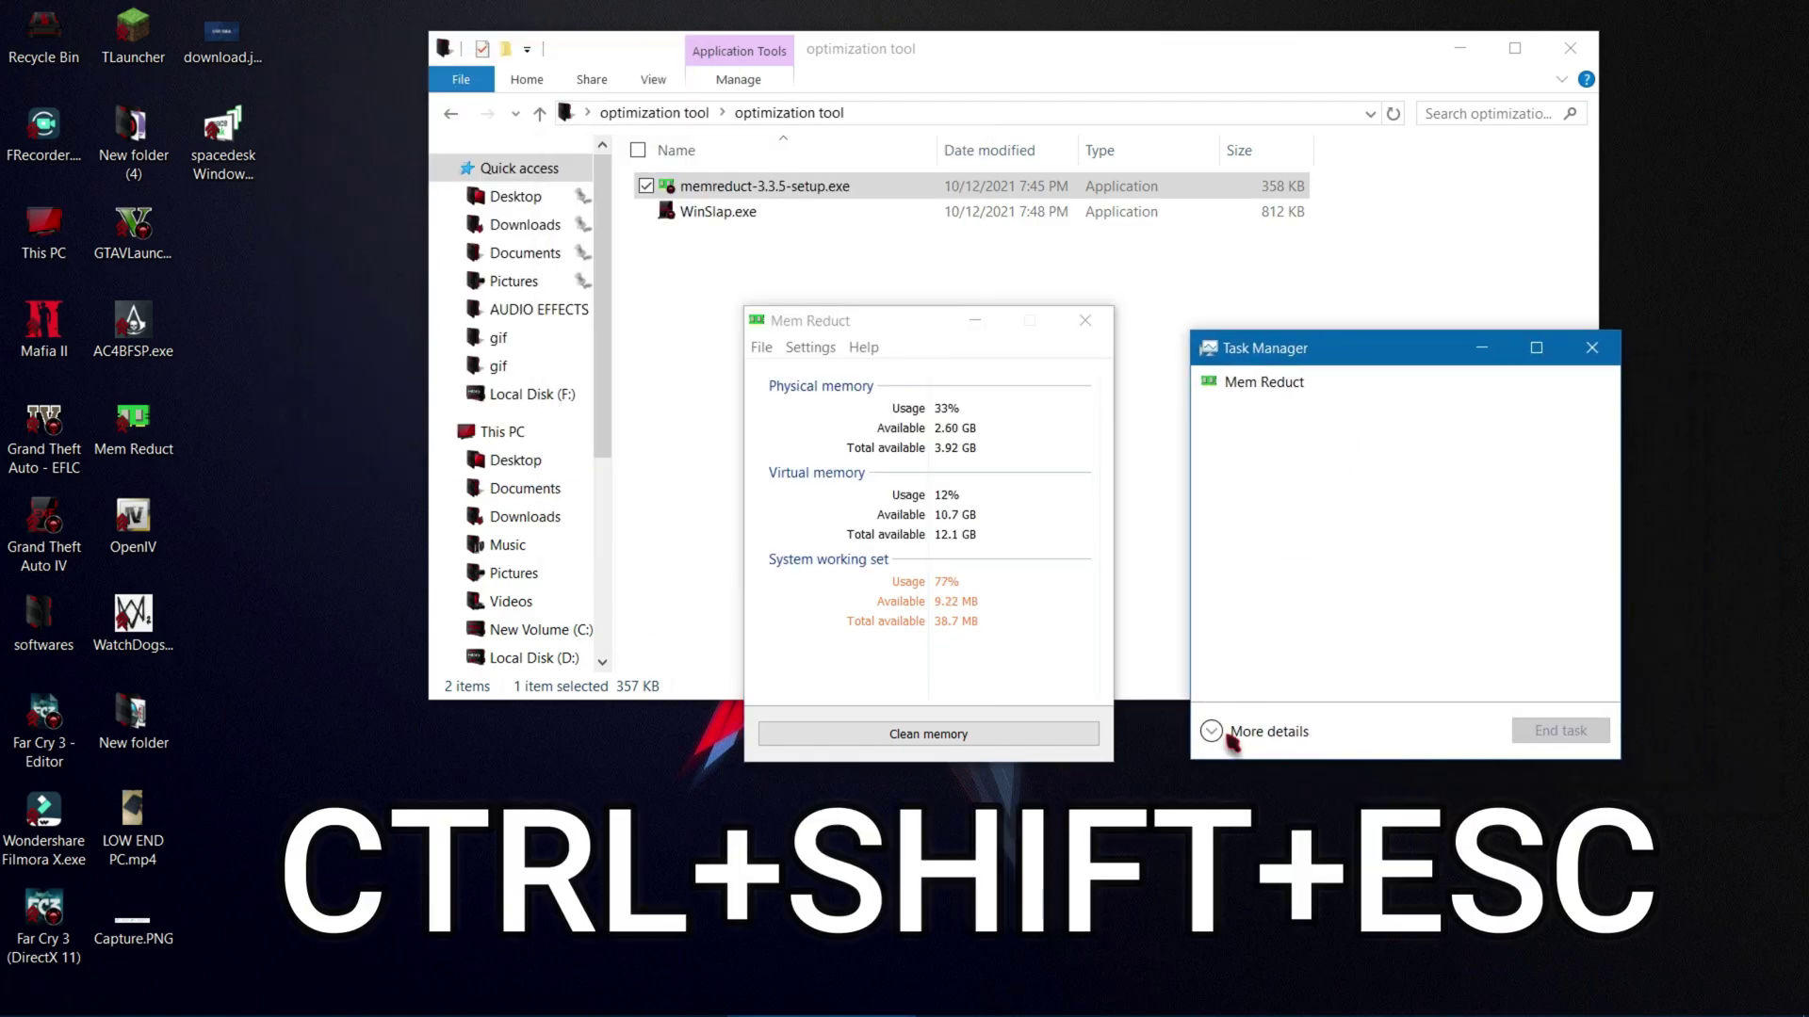
click(1220, 735)
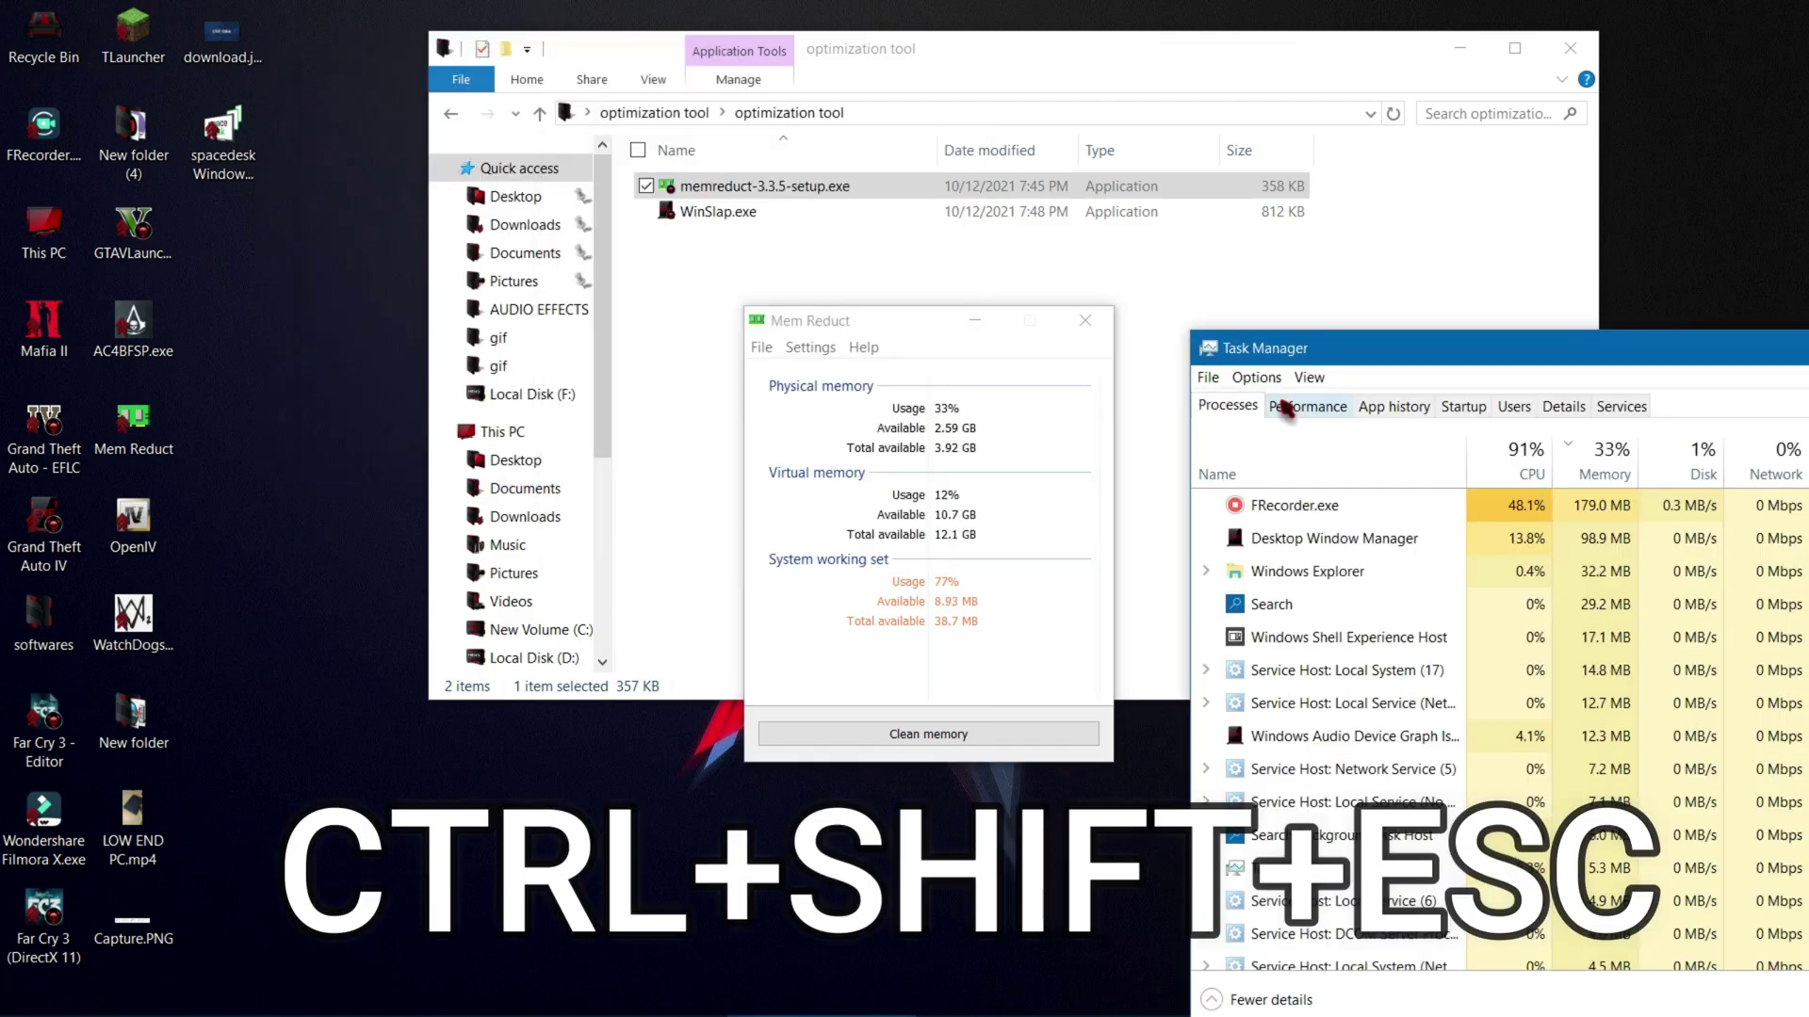
click(1310, 411)
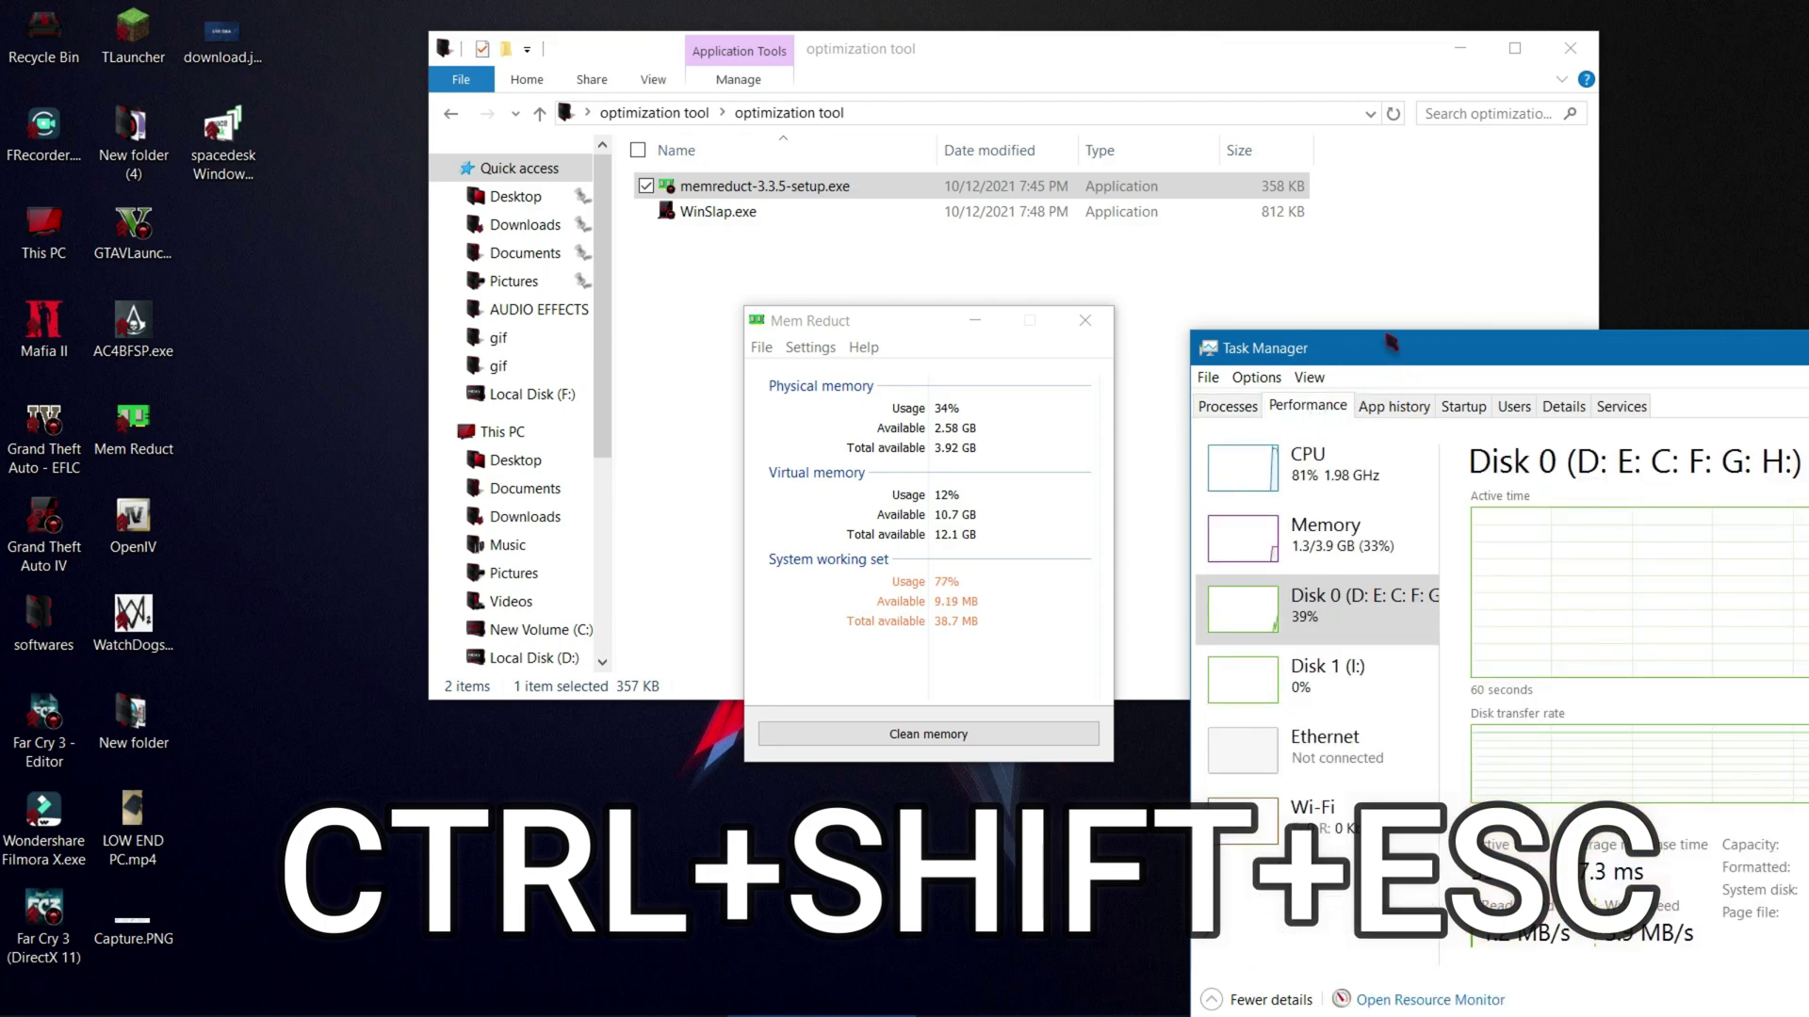
click(1361, 288)
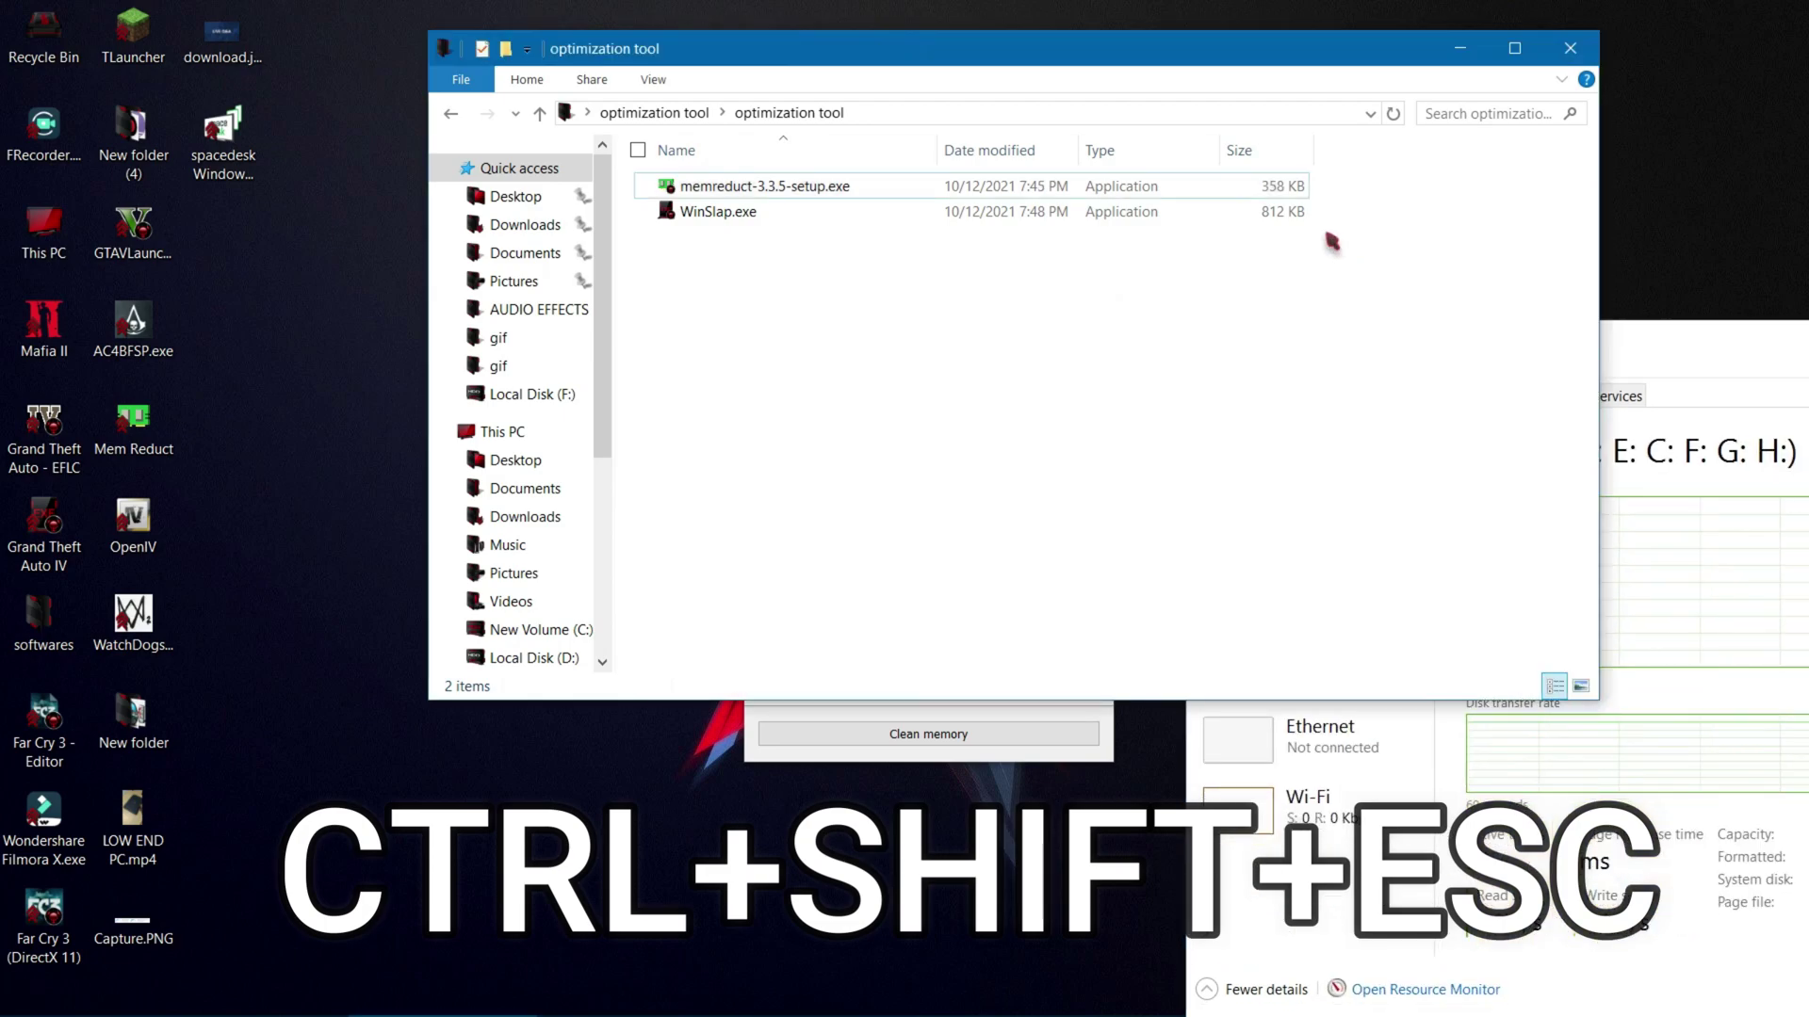
click(1080, 749)
click(1686, 371)
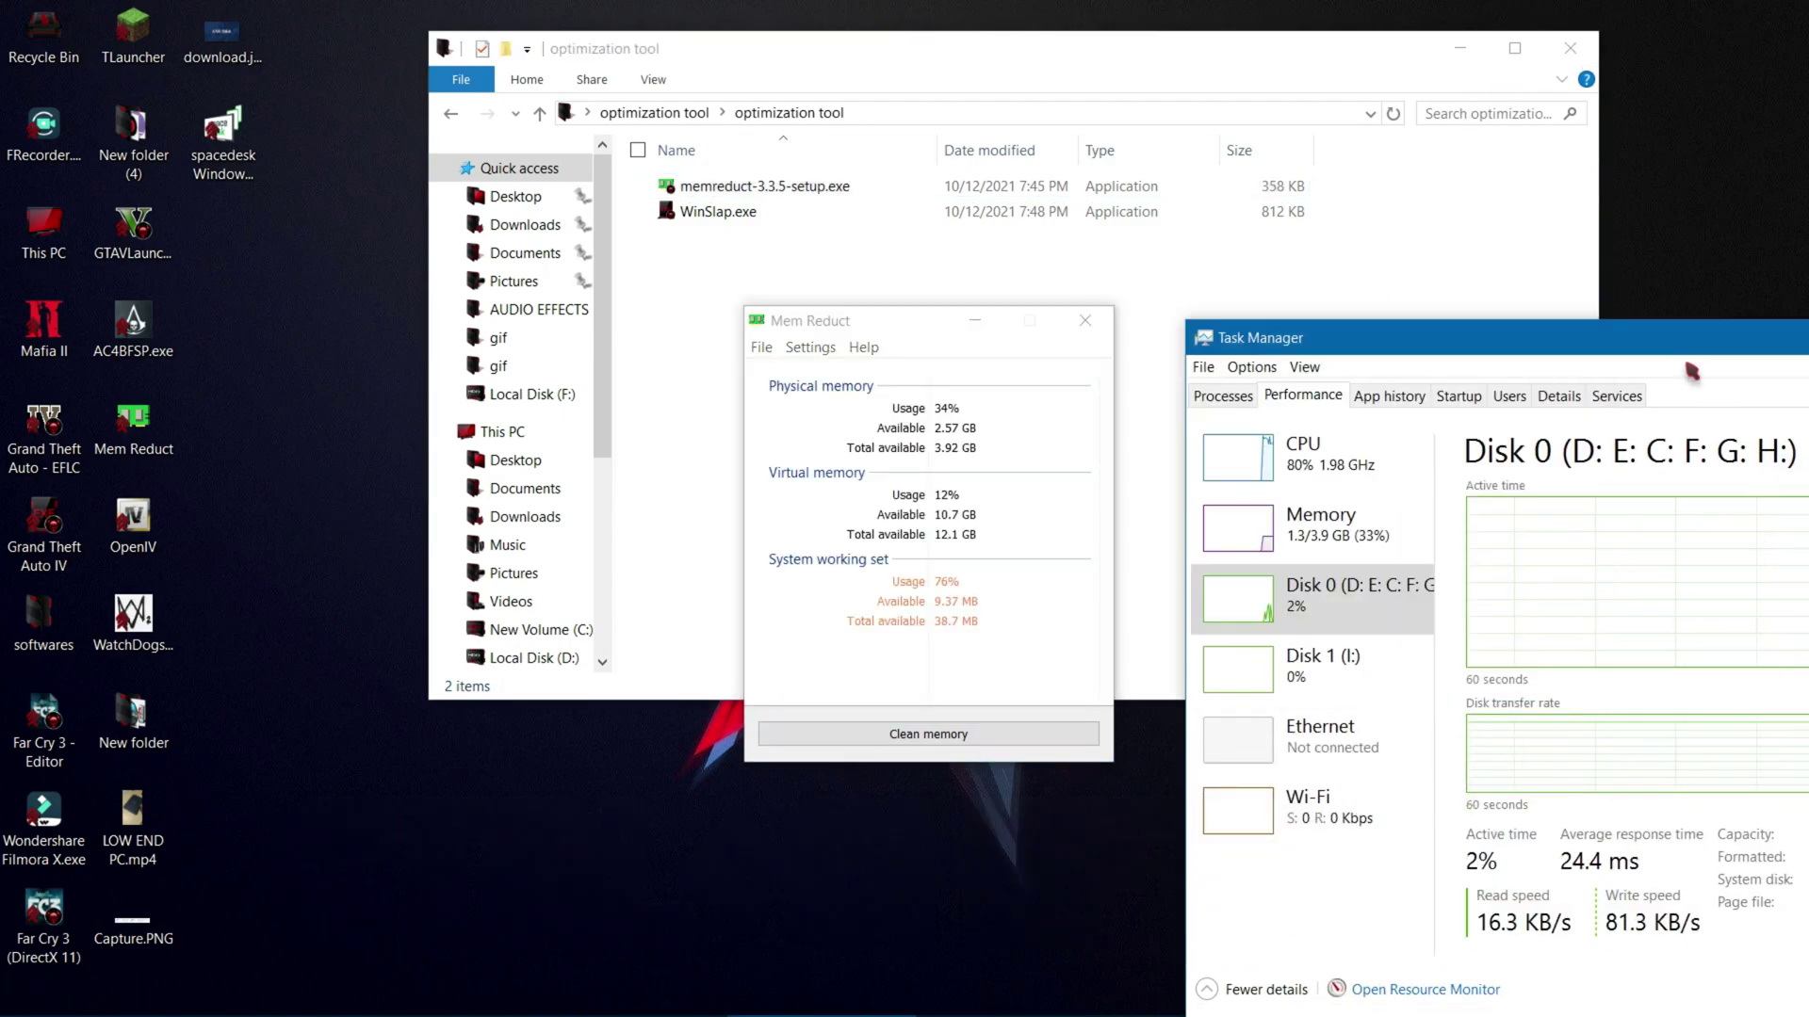
drag(1359, 353, 1317, 332)
Step: Close the optimization tool folder and clean memory twice in Mem Reduct
click(1573, 47)
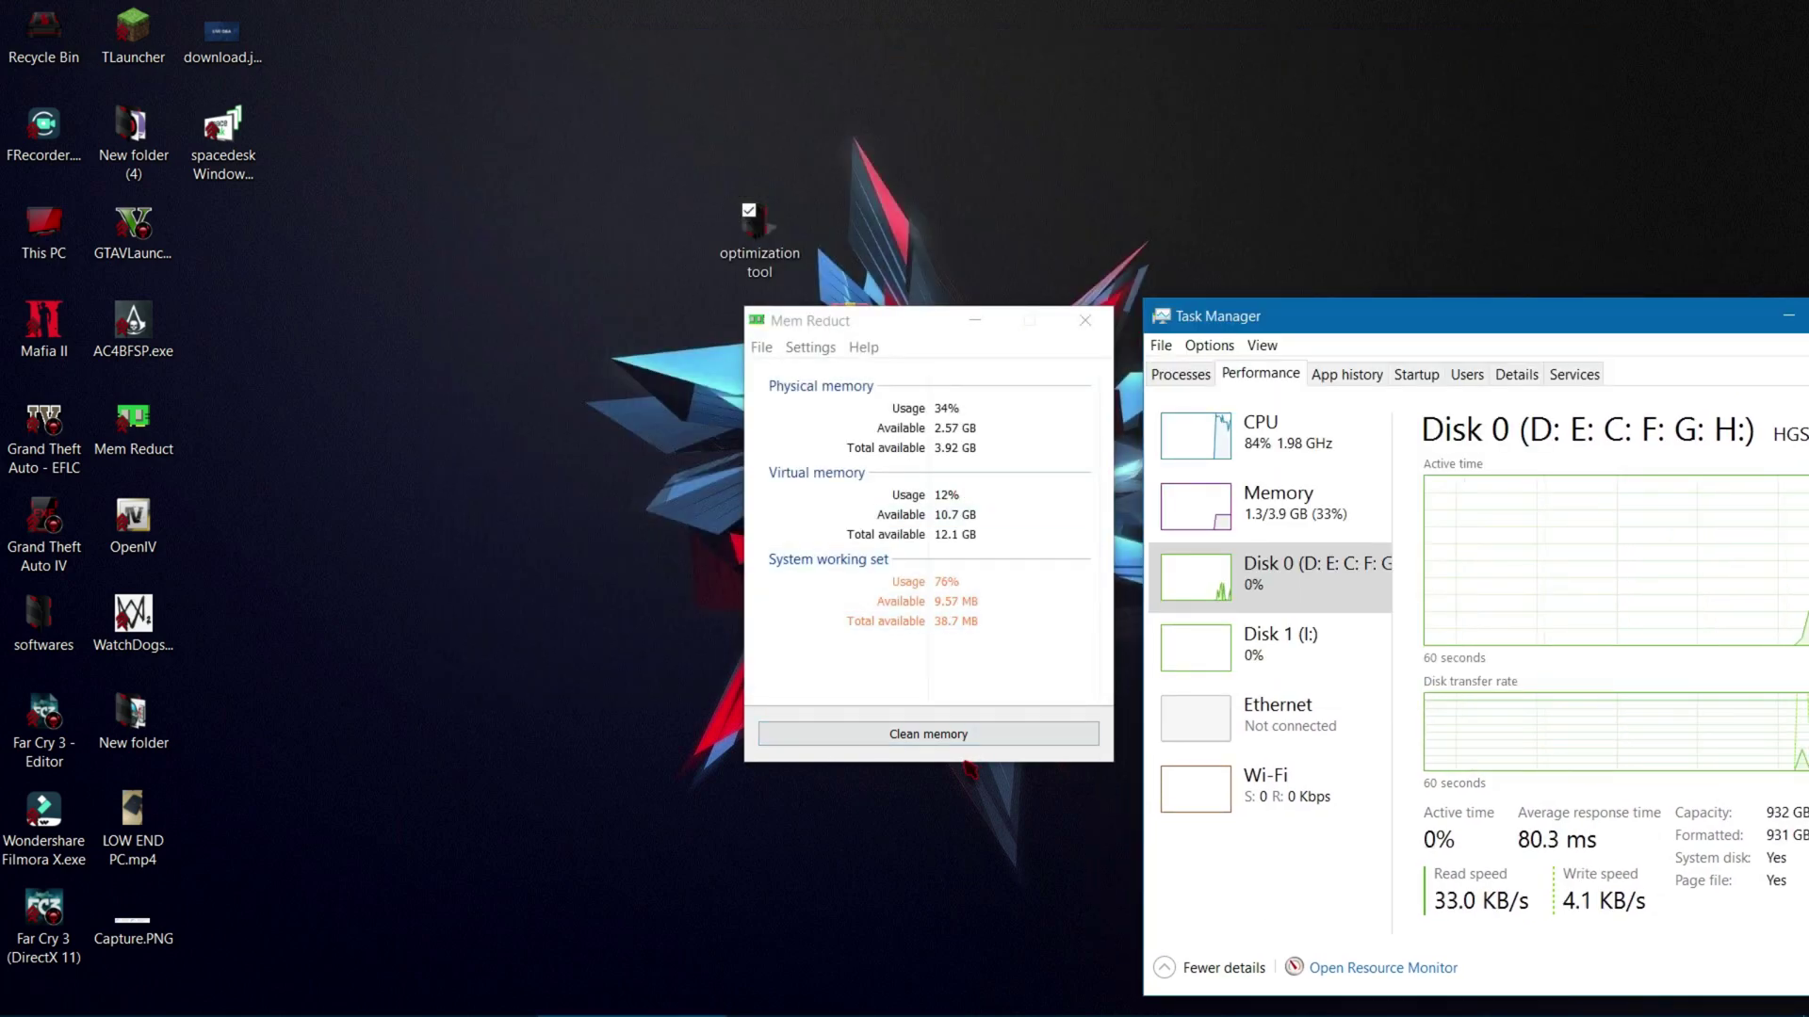
click(1013, 740)
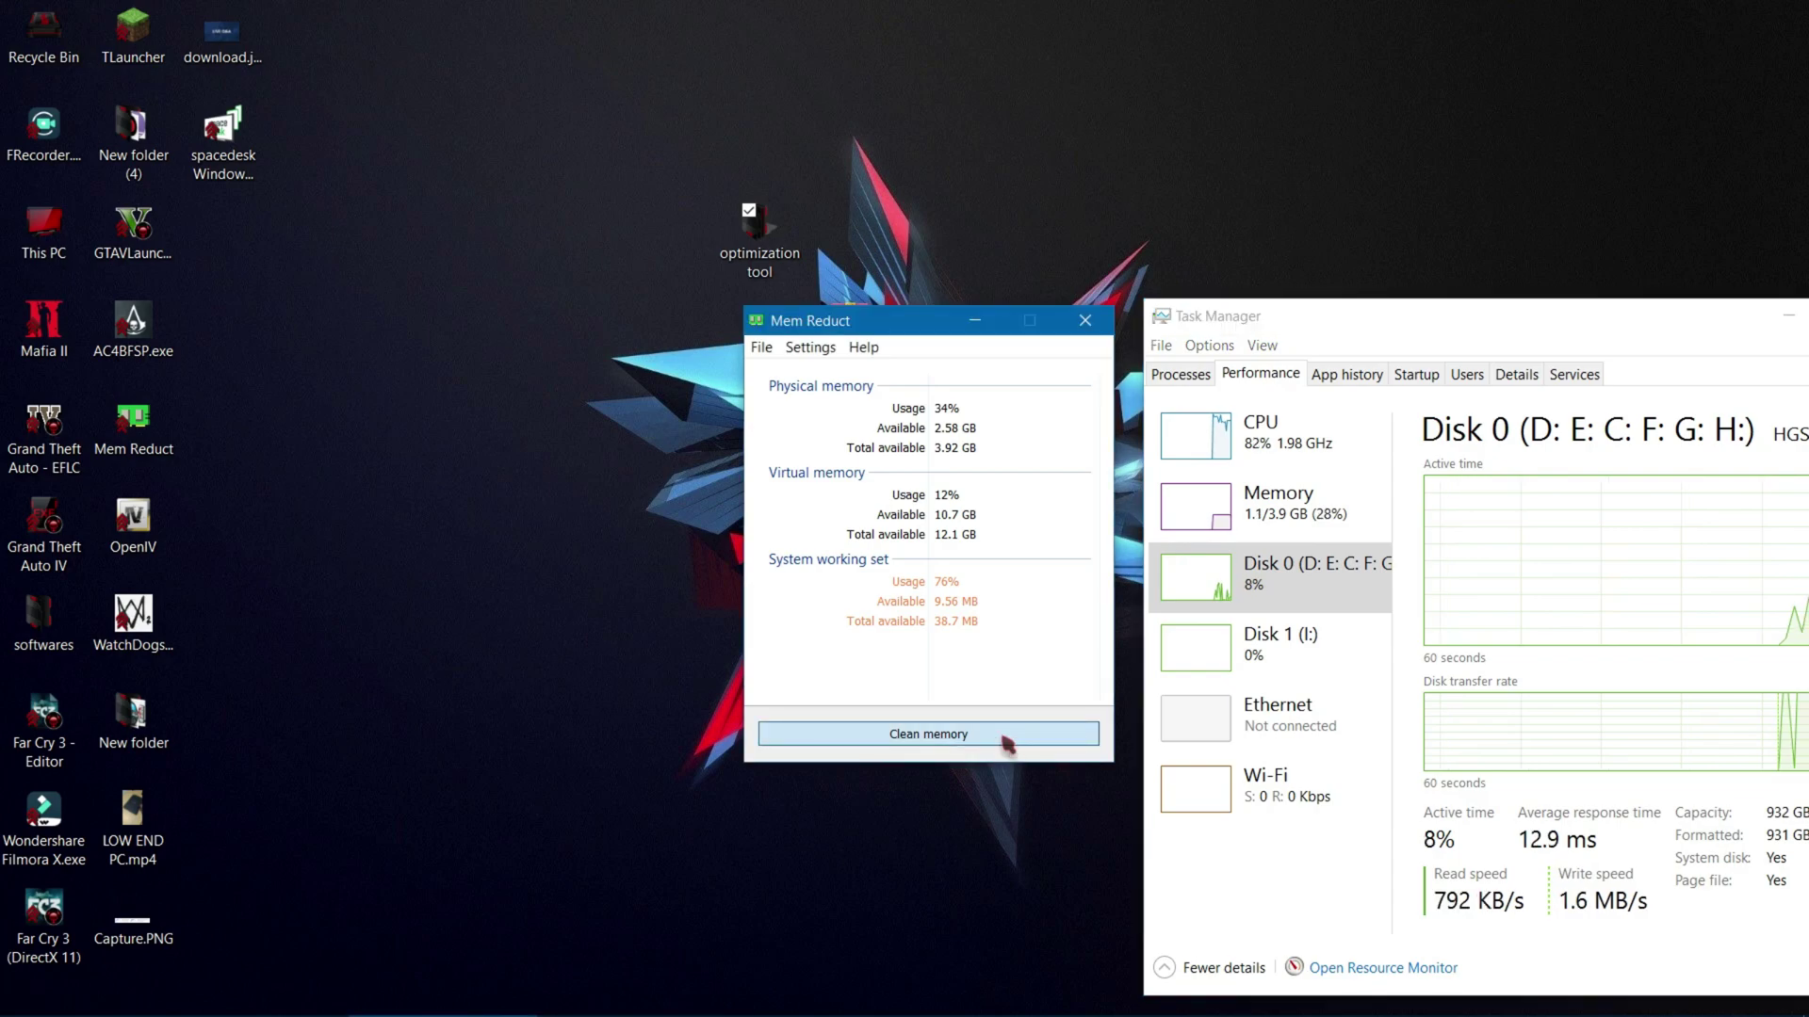
click(1004, 739)
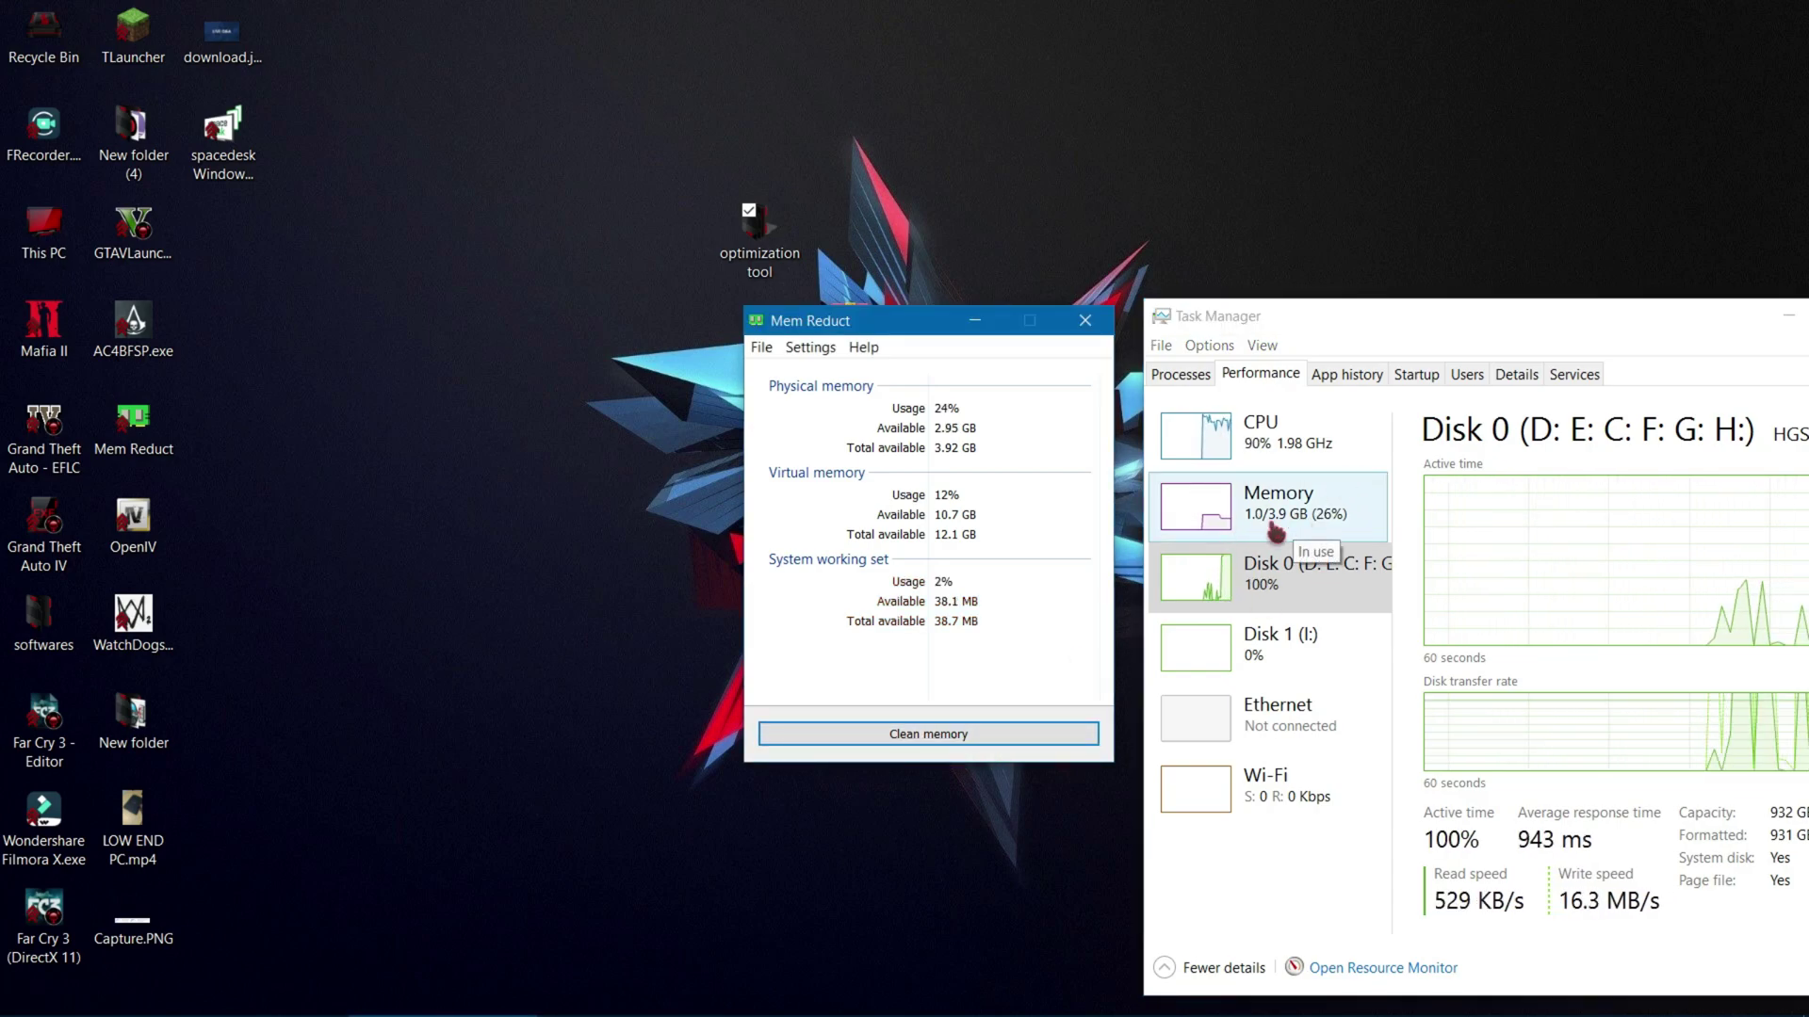
Step: Clean memory once more, then search 'RESTORE' to open System Properties and centre it
click(939, 744)
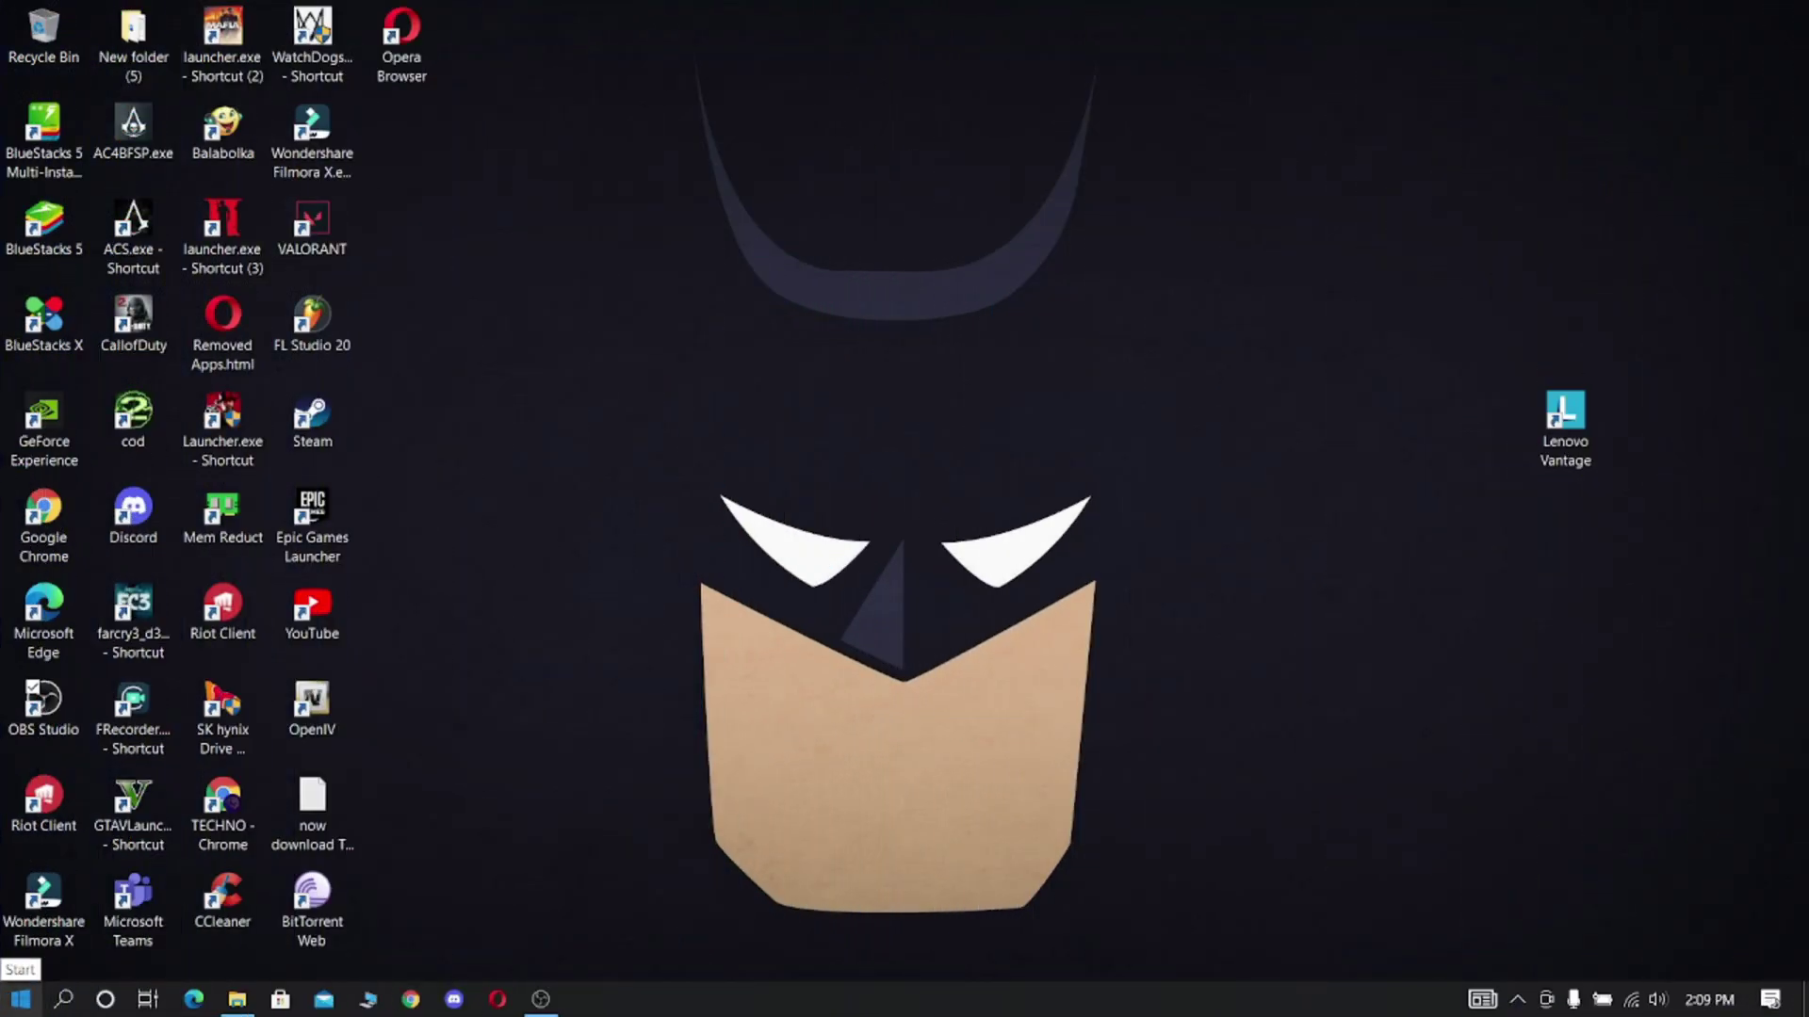
click(63, 999)
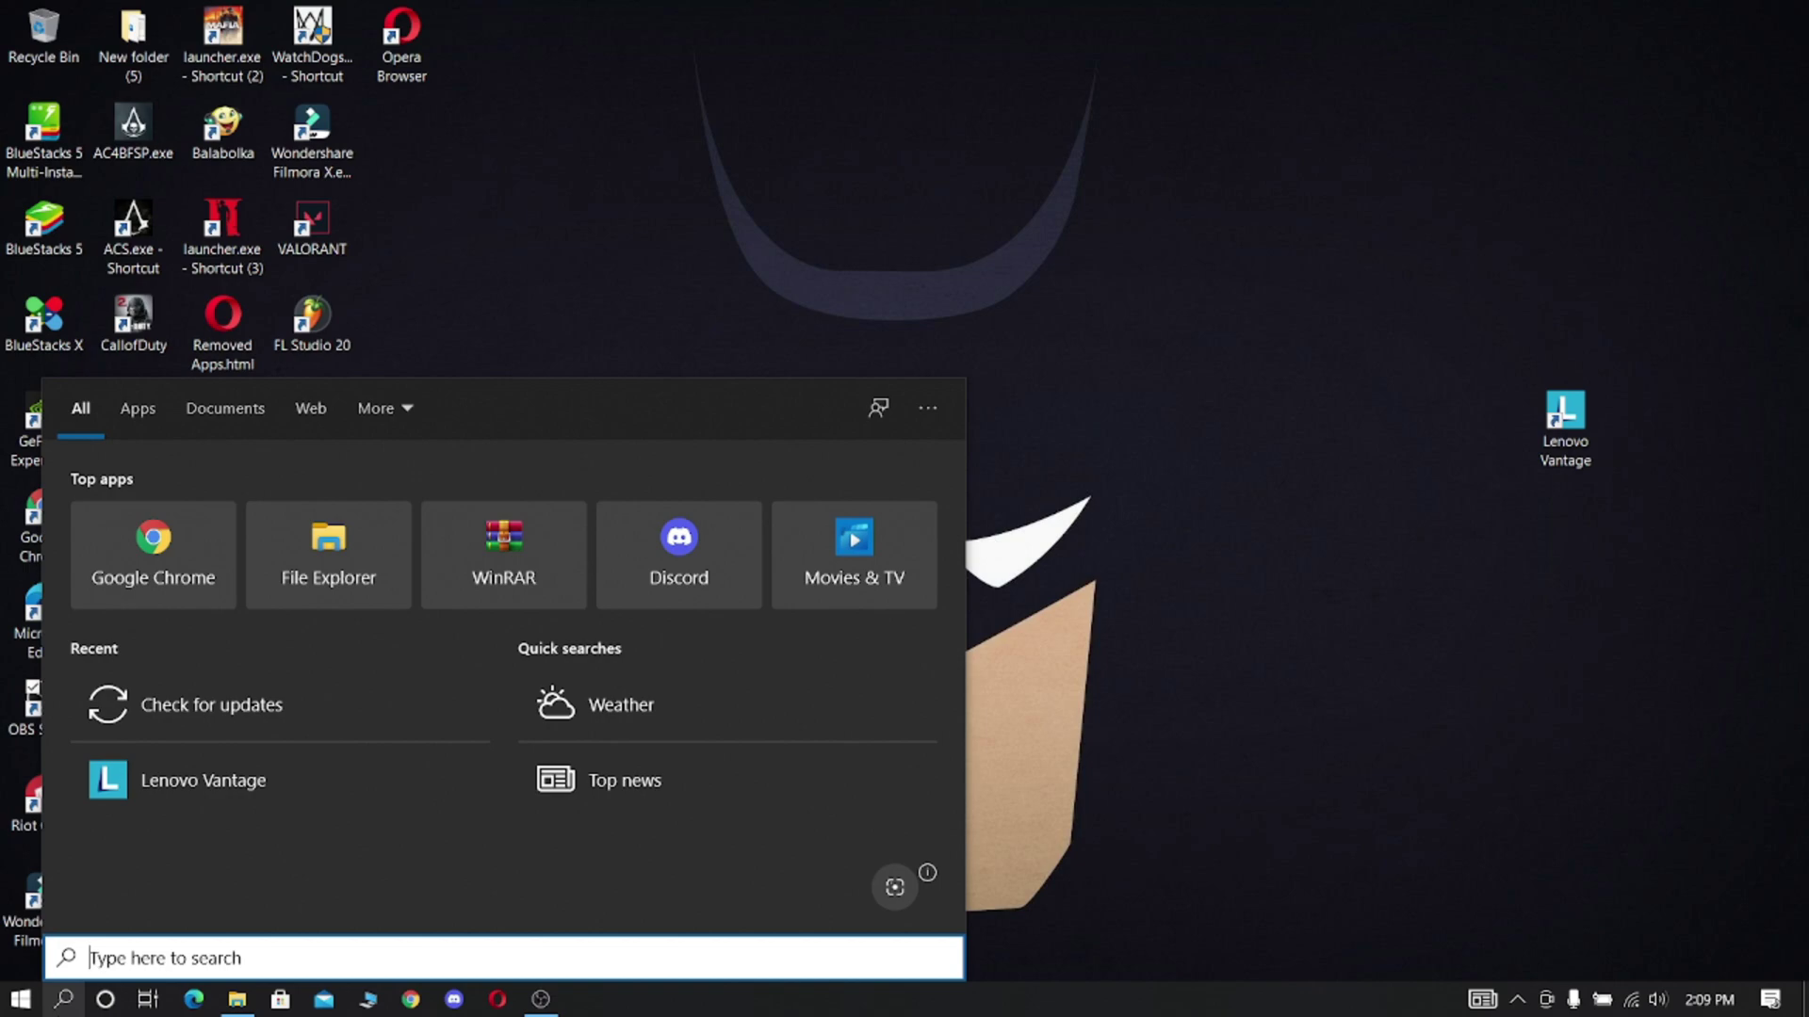
text(RESTOR)
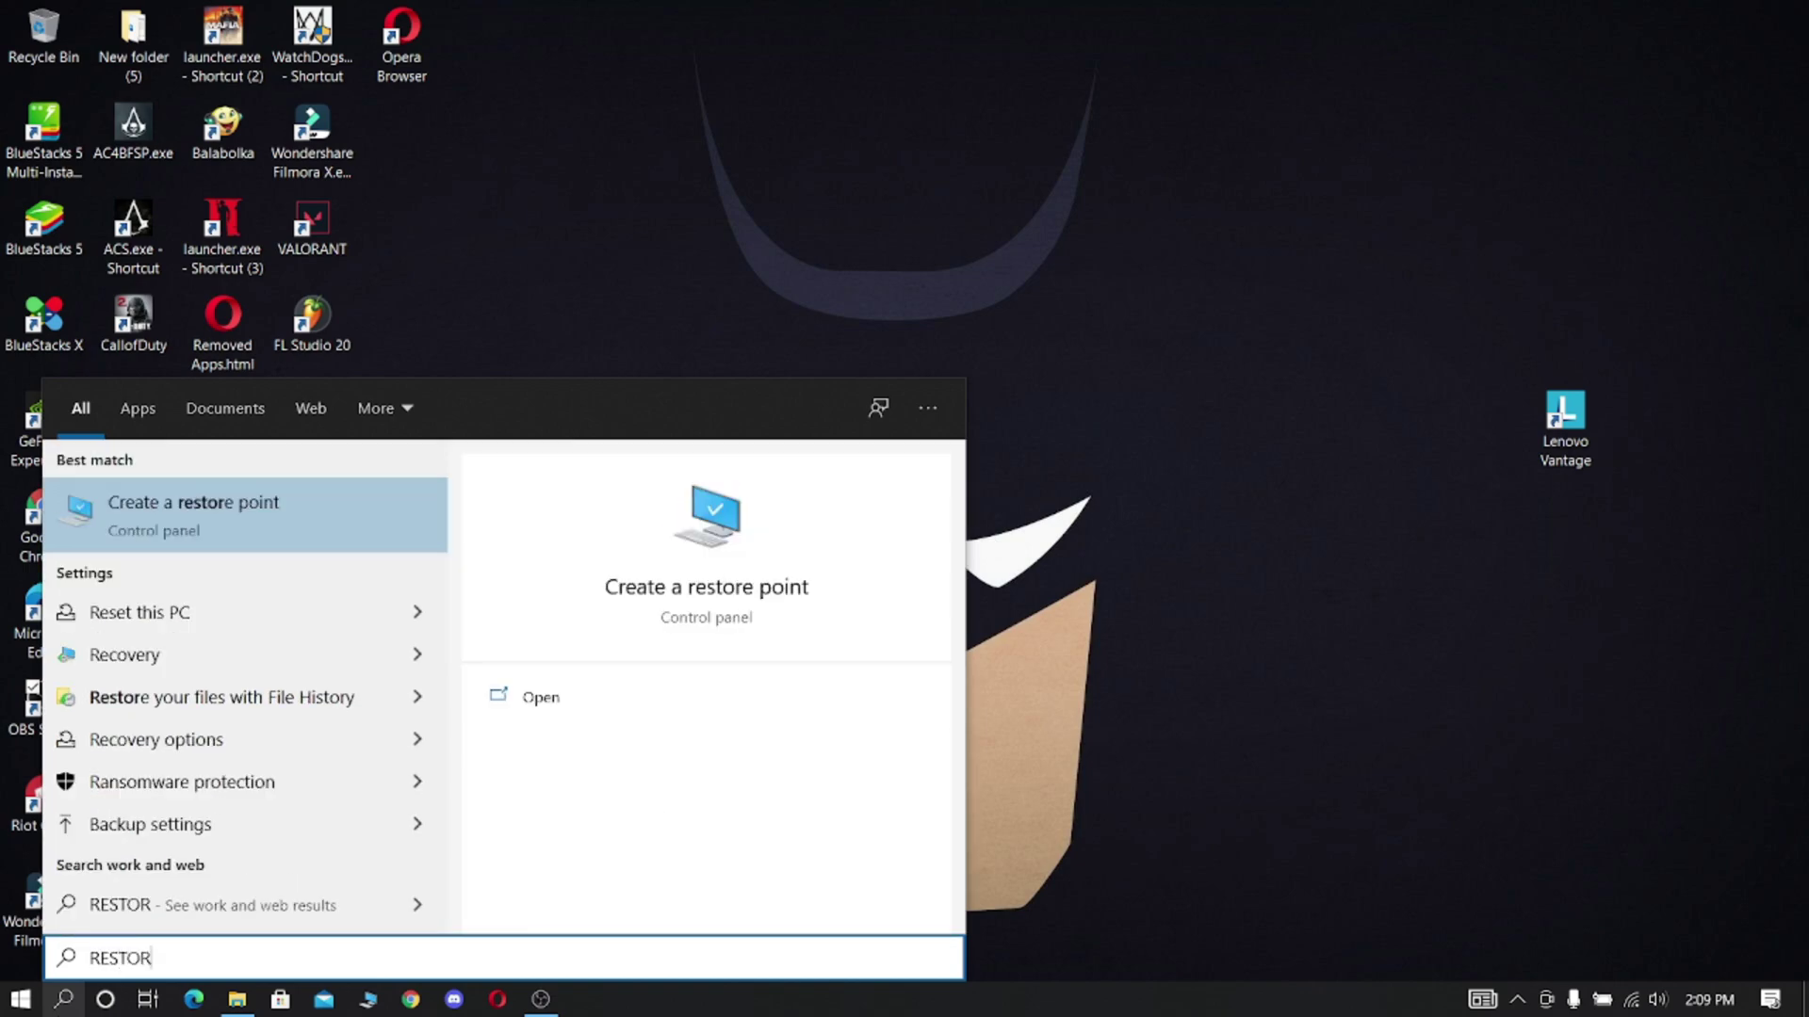
text(E)
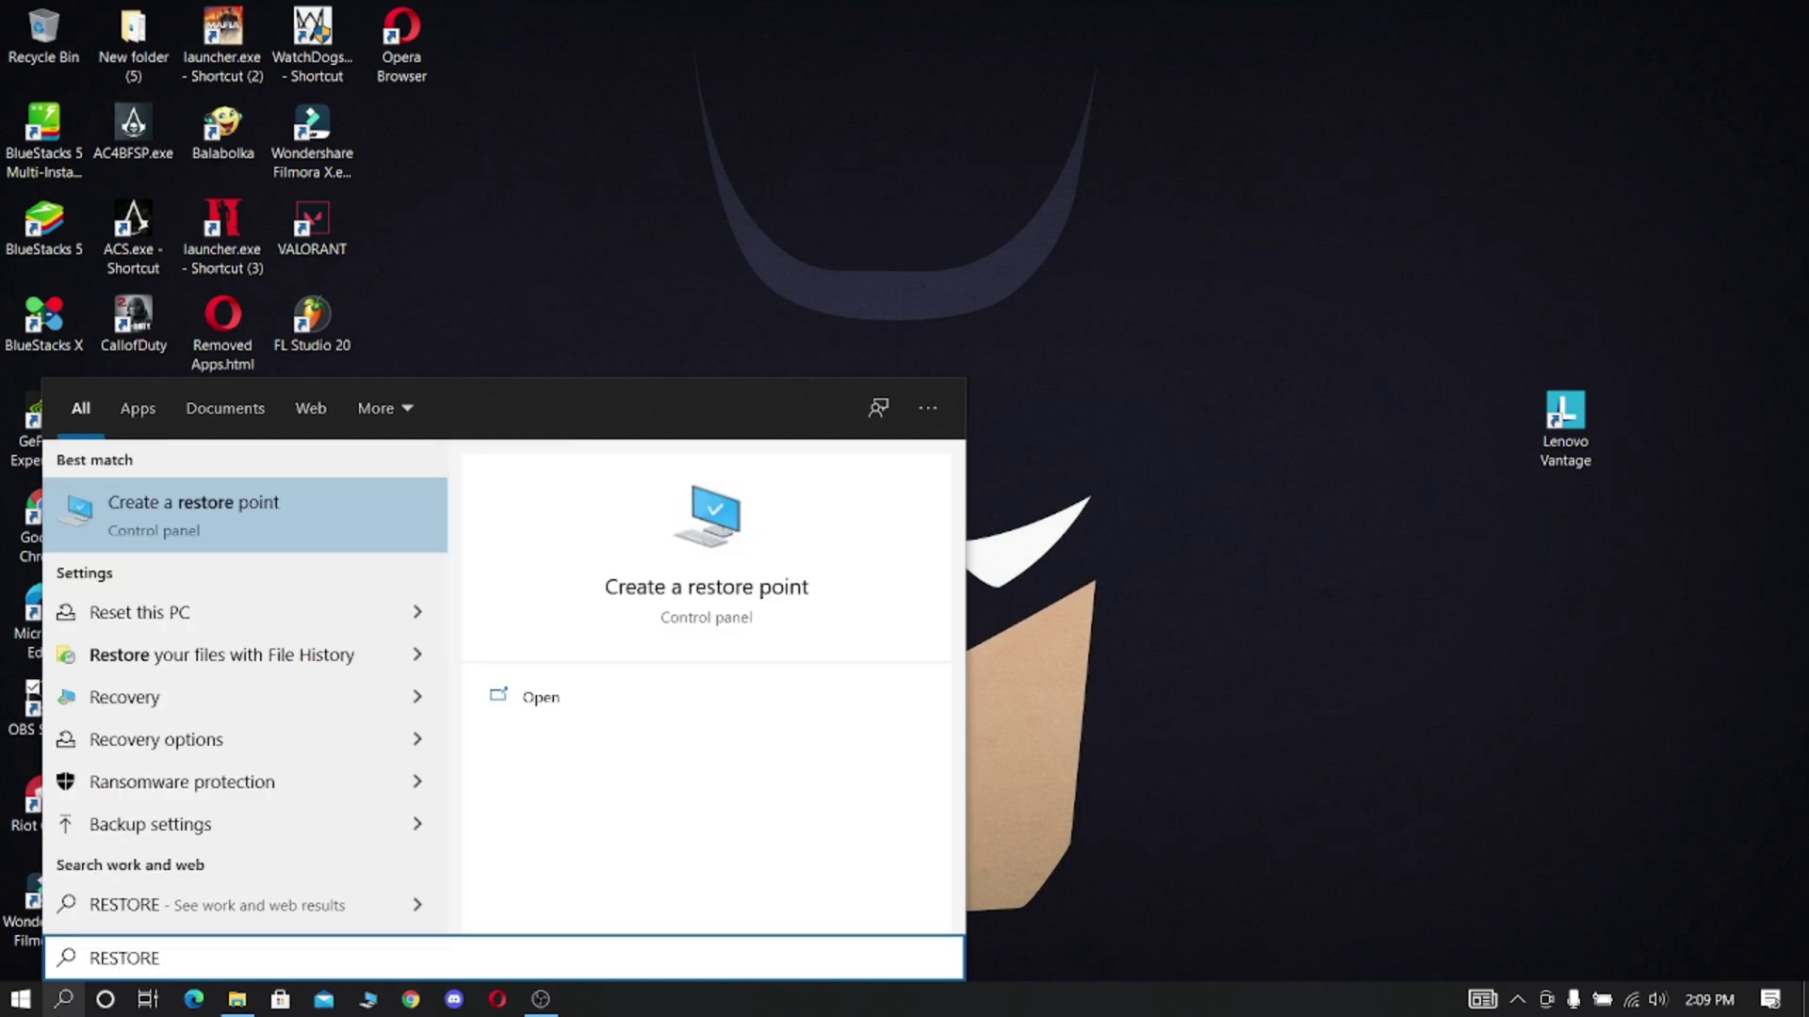
key(Return)
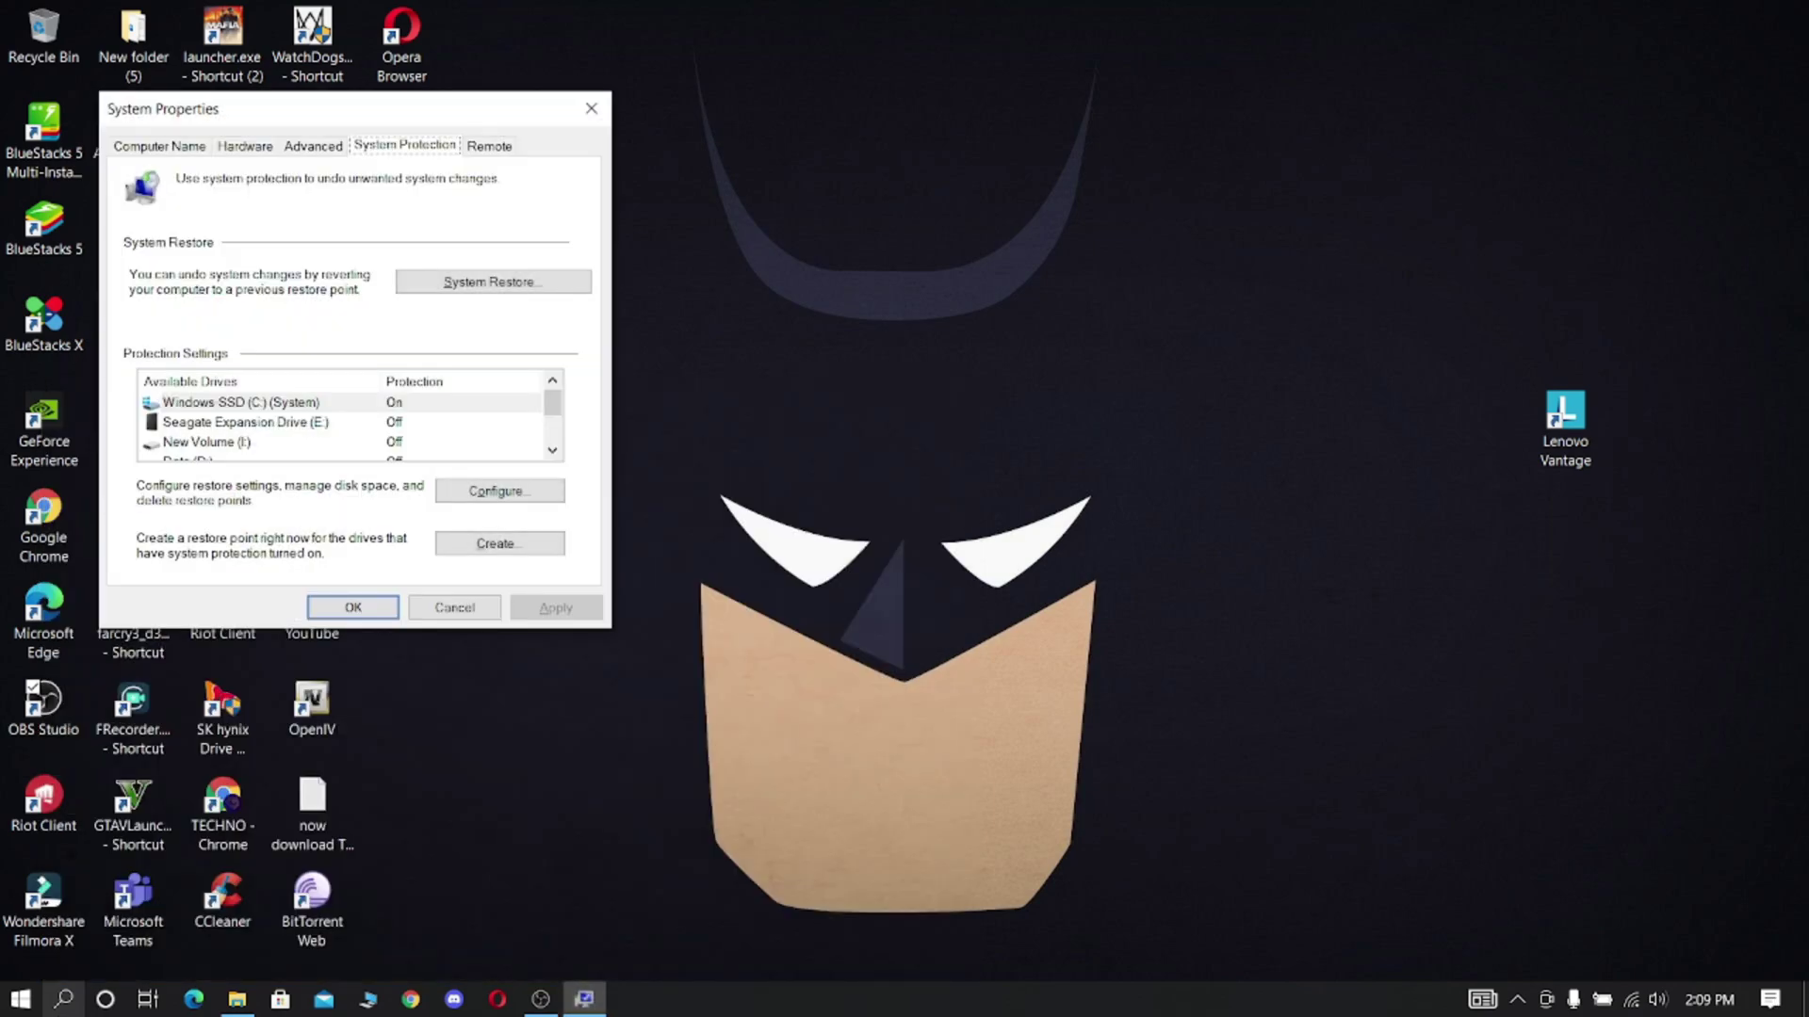
drag(250, 106, 772, 144)
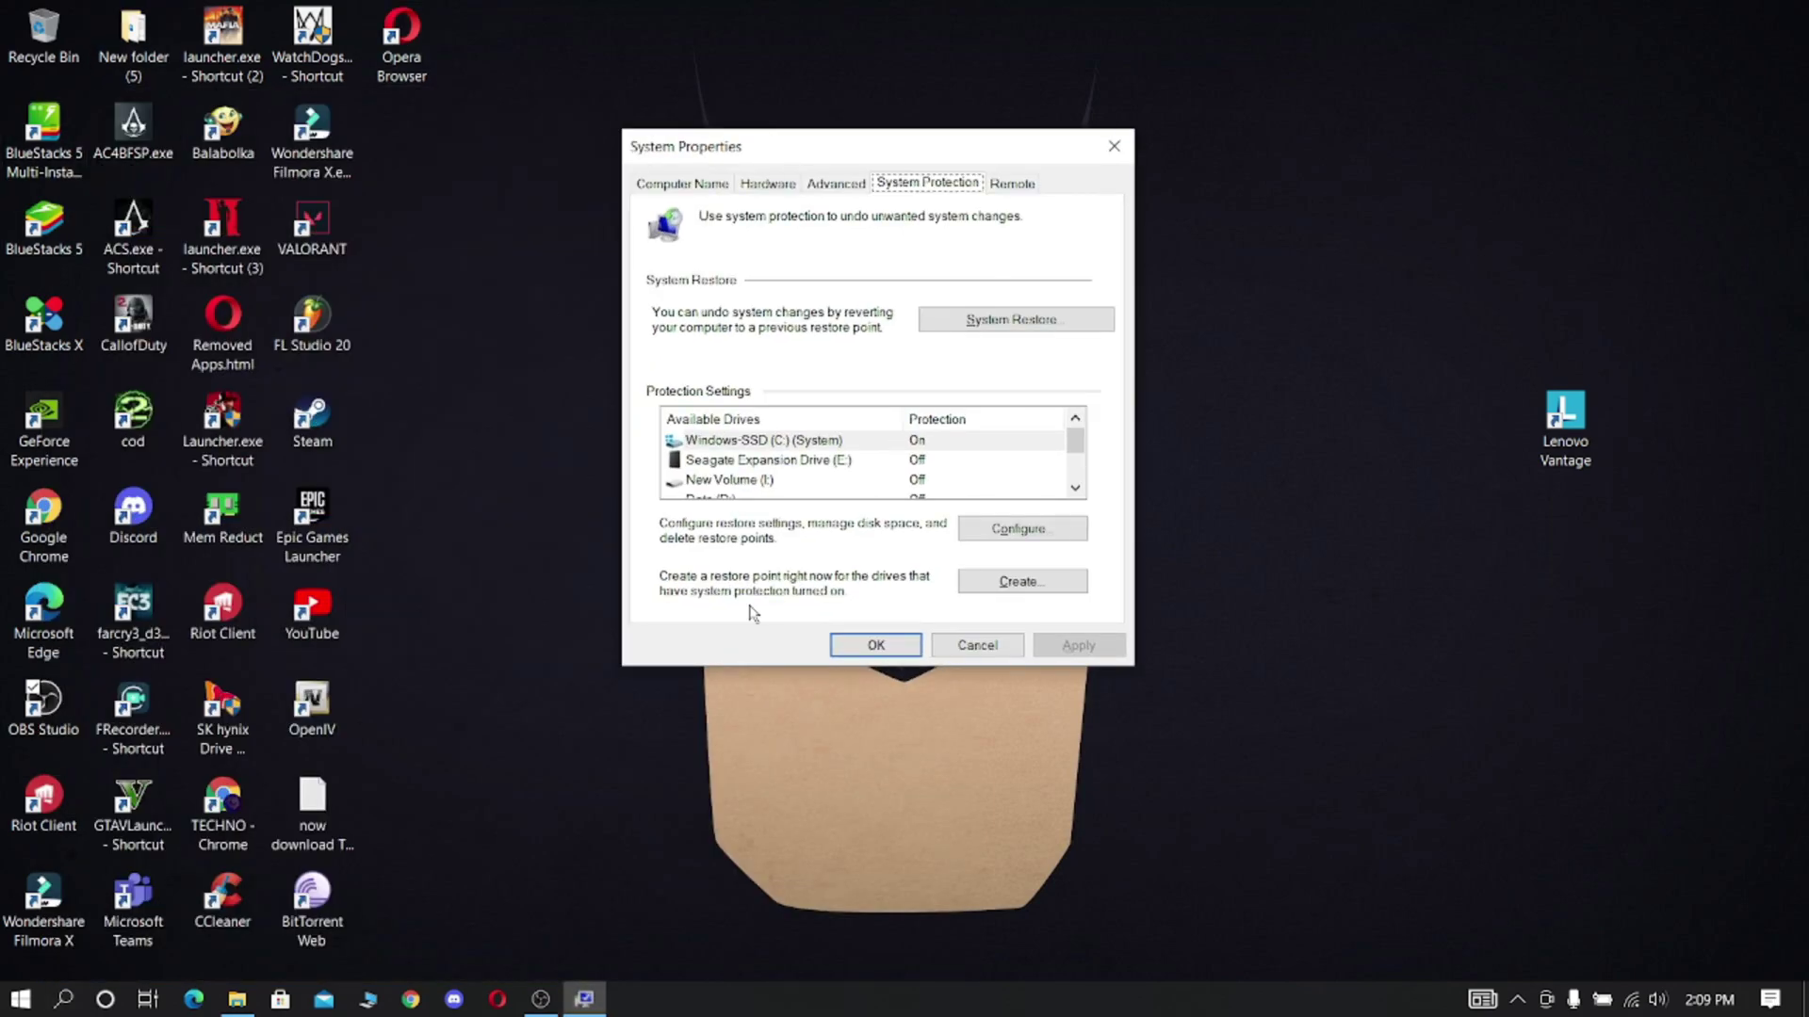
Step: In the System Restore wizard, choose a different restore point and select 'safest point'
click(1006, 321)
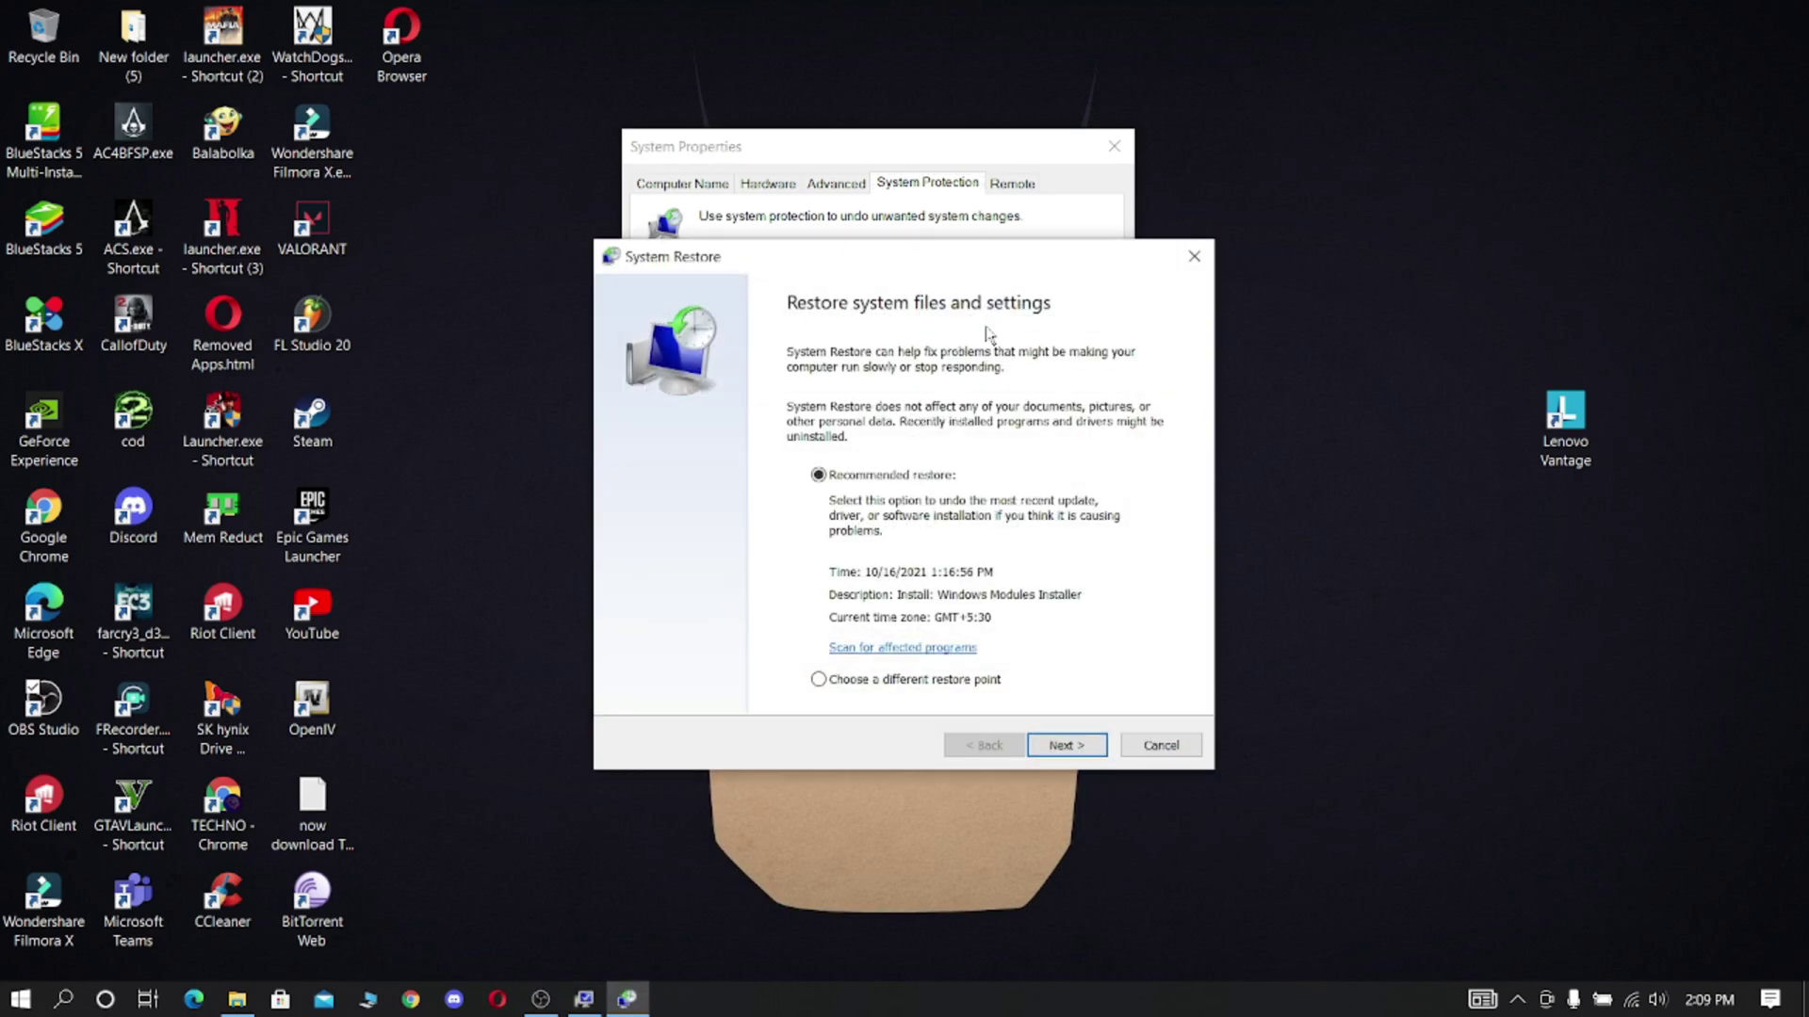
click(862, 682)
click(1081, 745)
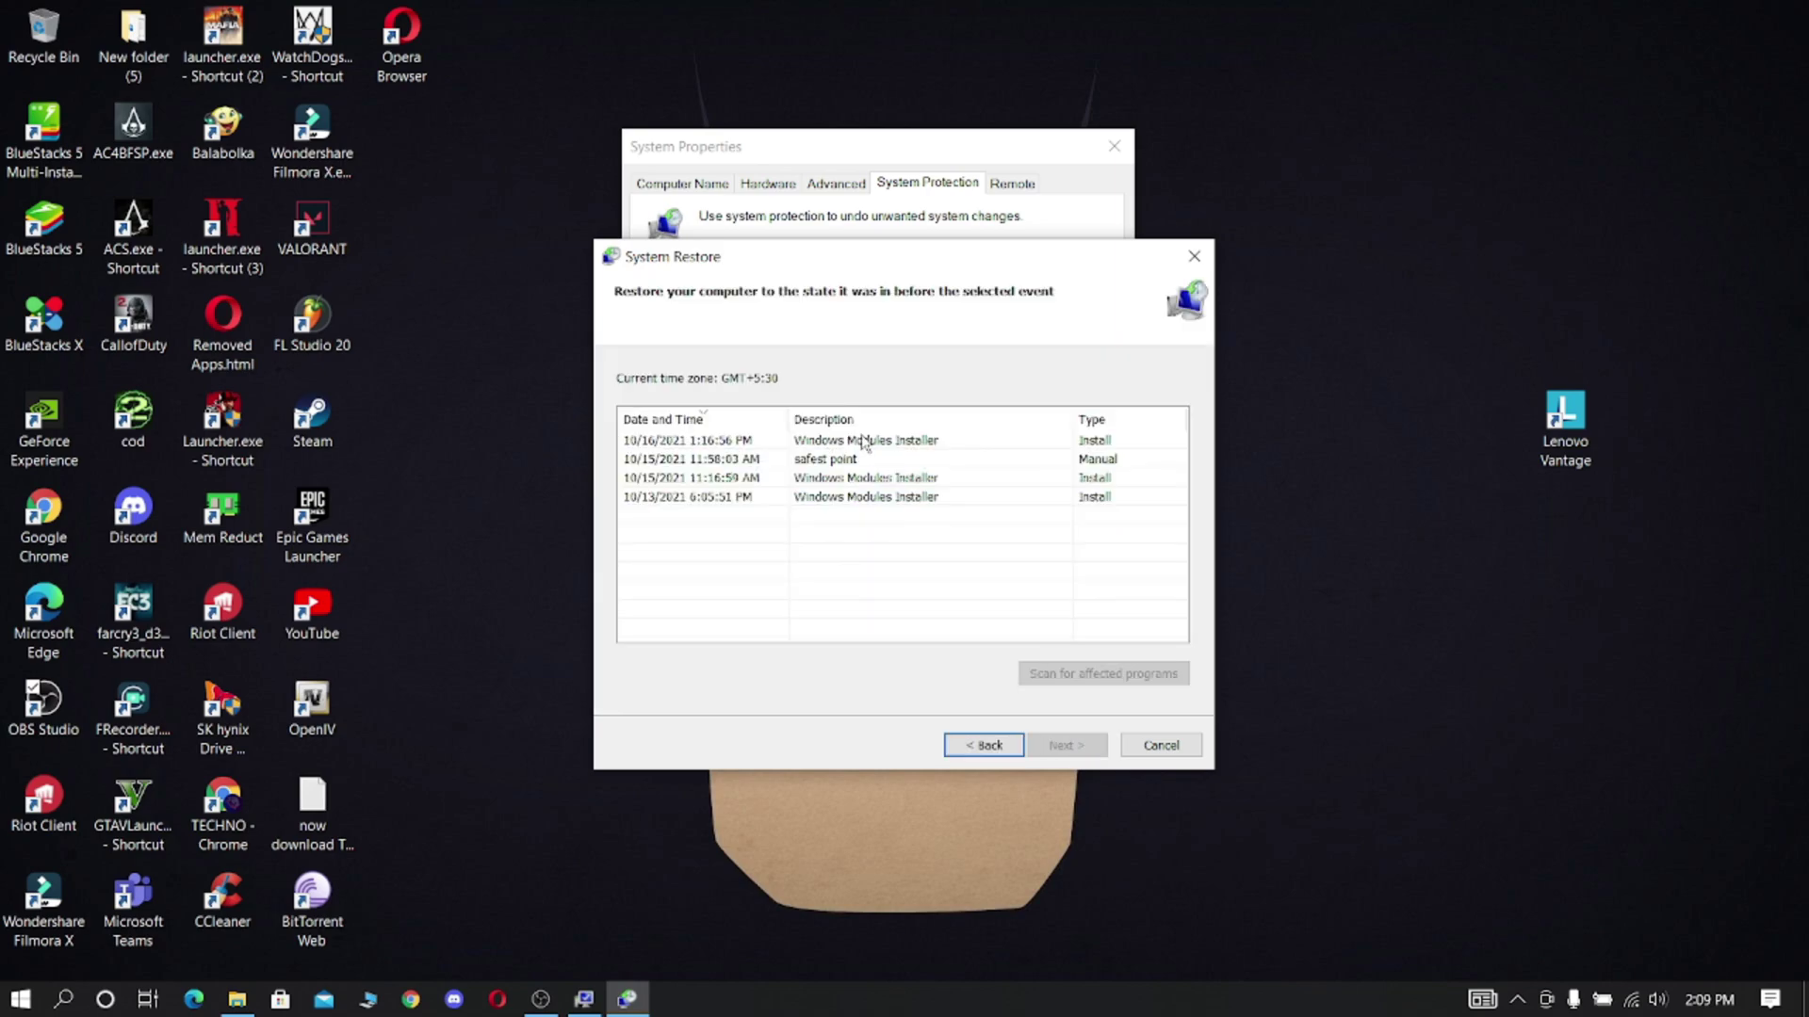
click(808, 460)
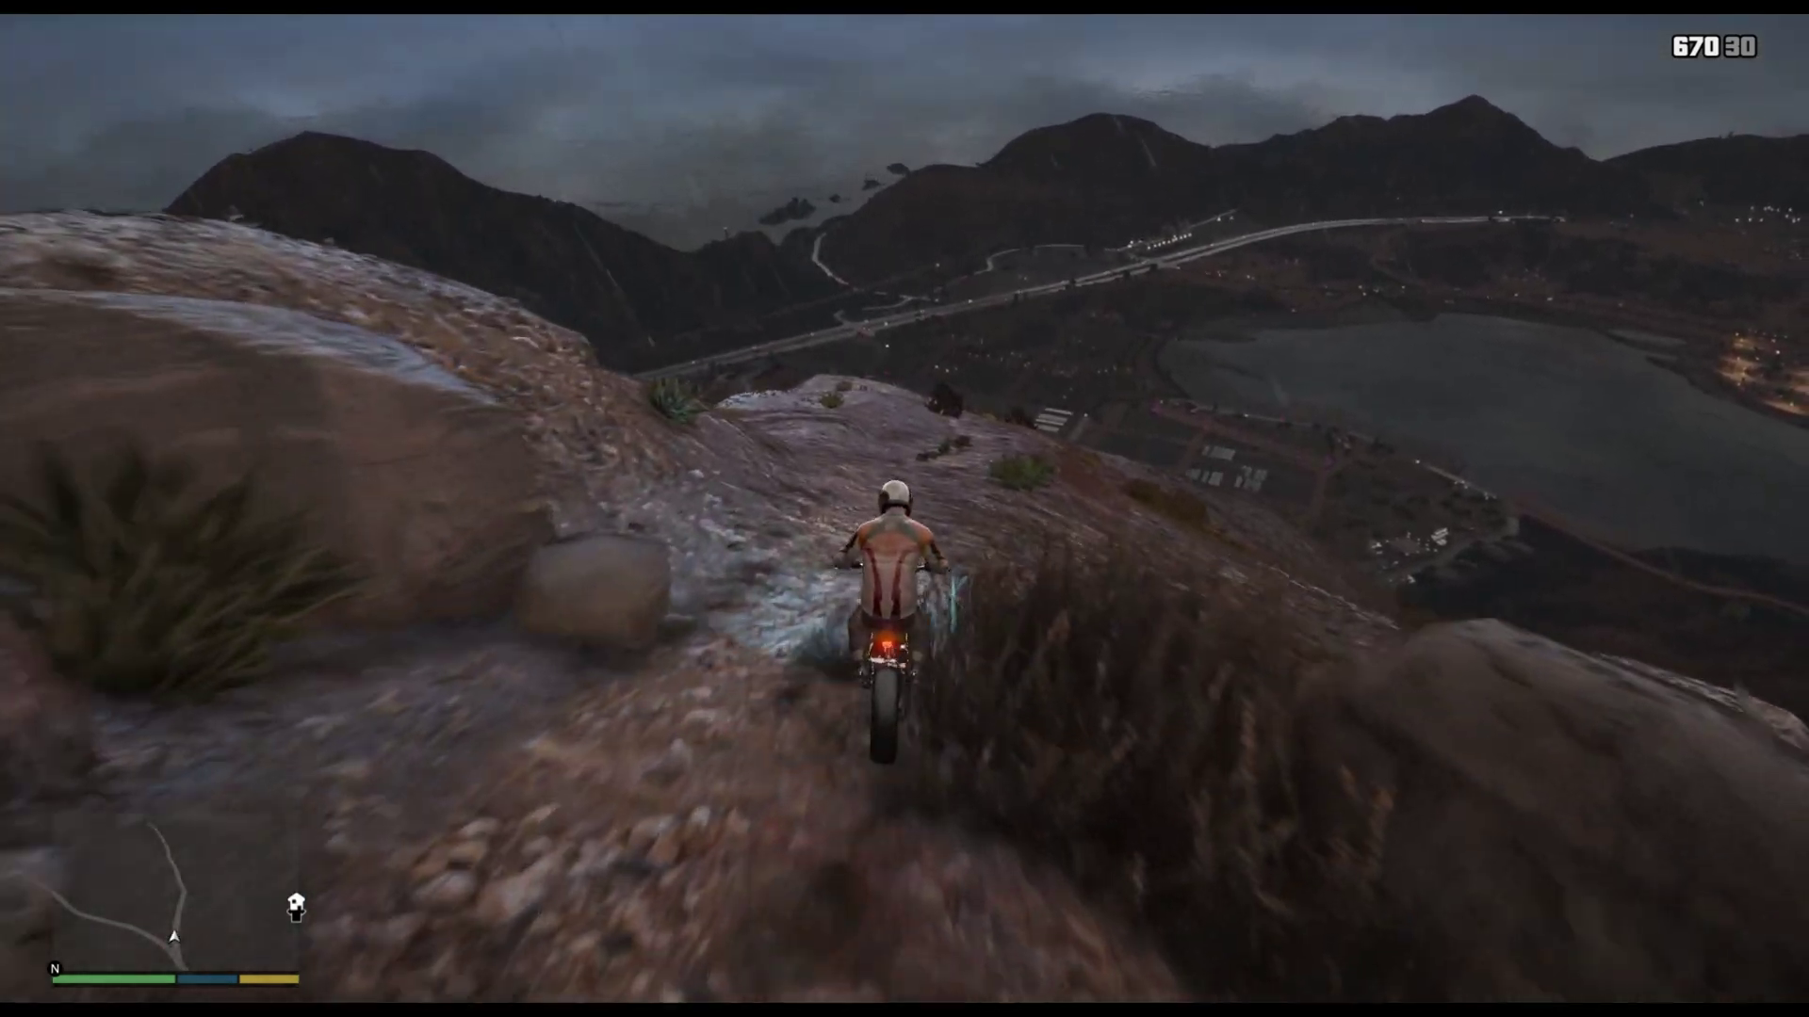
Step: Ride the dirt bike forward along the rainy mountain ridge
key(w)
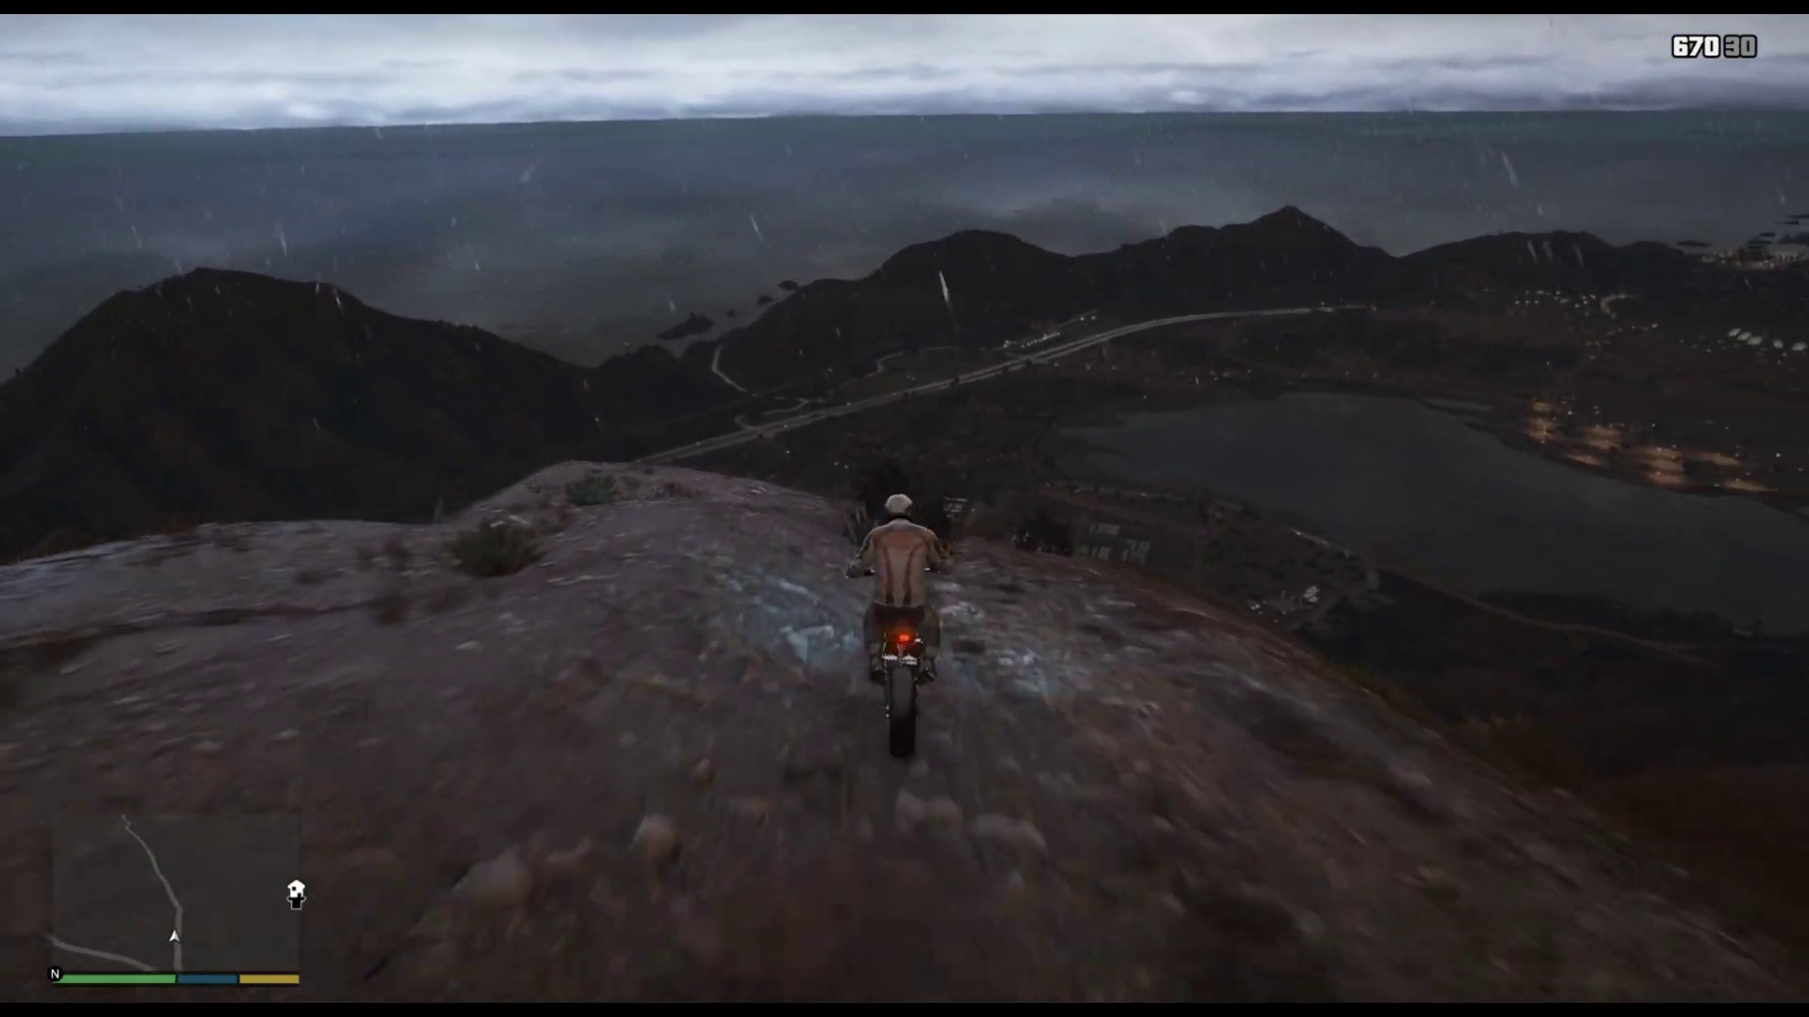